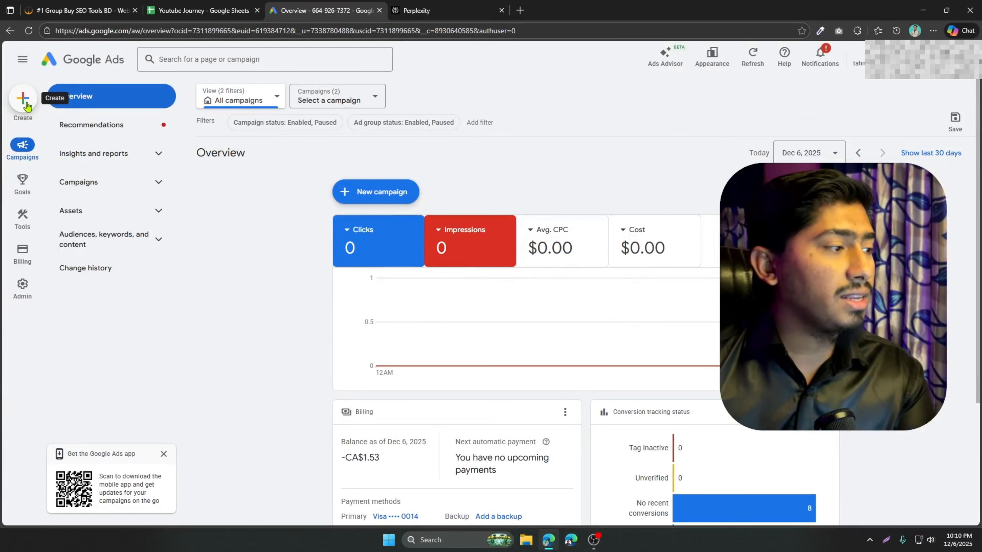
Start creating a new campaign and look over the Sales, Leads and Website traffic objectives.
{"action": "left_click", "coordinate": [270, 144]}
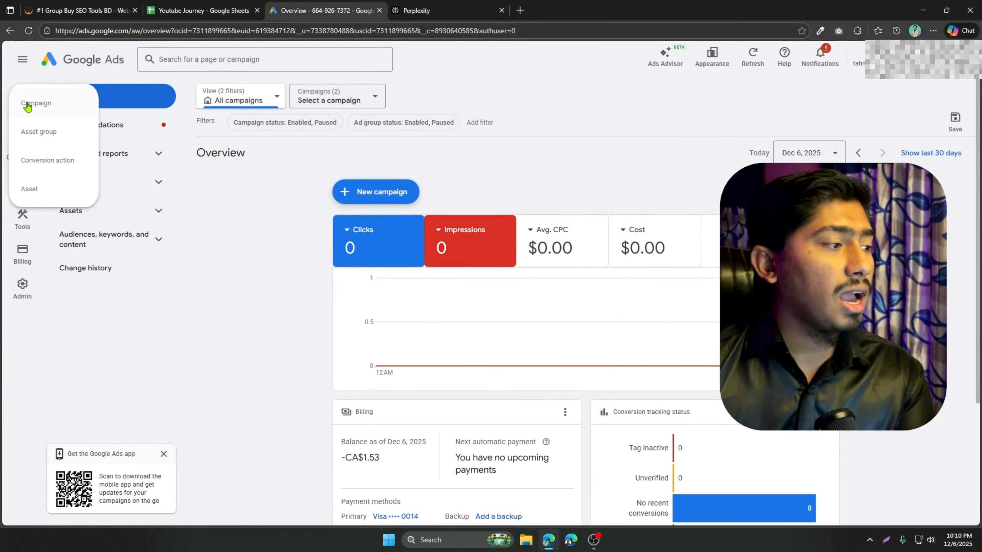
{"action": "left_click", "coordinate": [51, 111]}
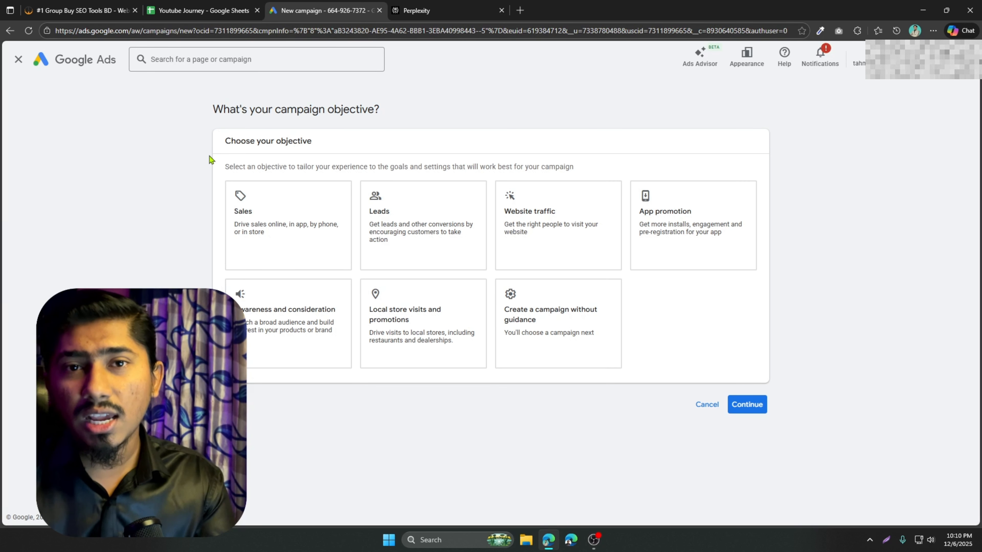
{"action": "left_click", "coordinate": [265, 208]}
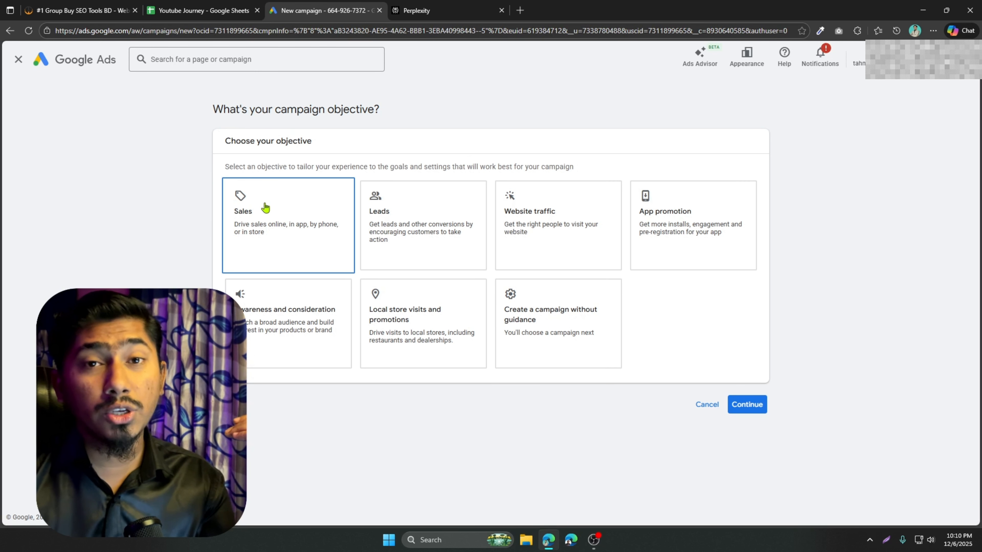
{"action": "left_click", "coordinate": [447, 235]}
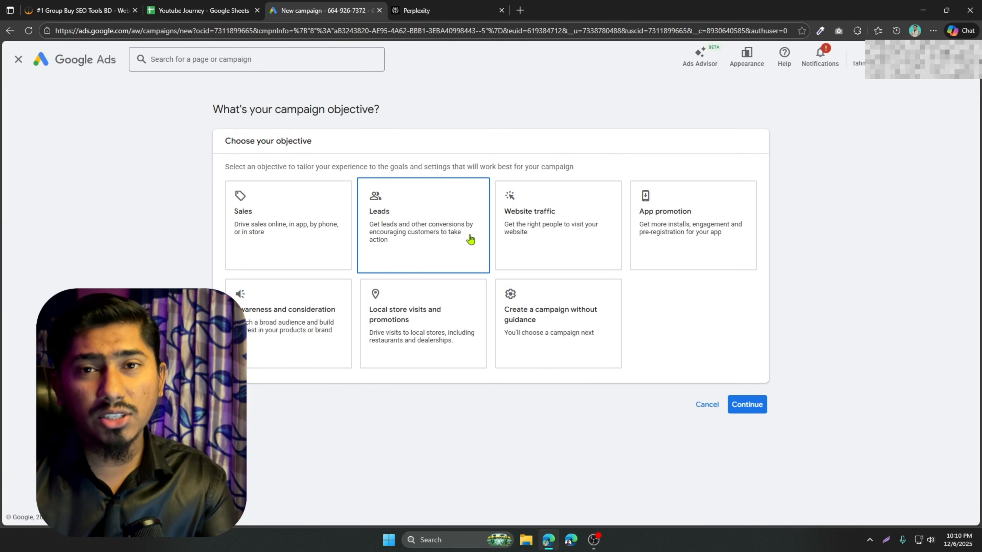
{"action": "left_click", "coordinate": [566, 237]}
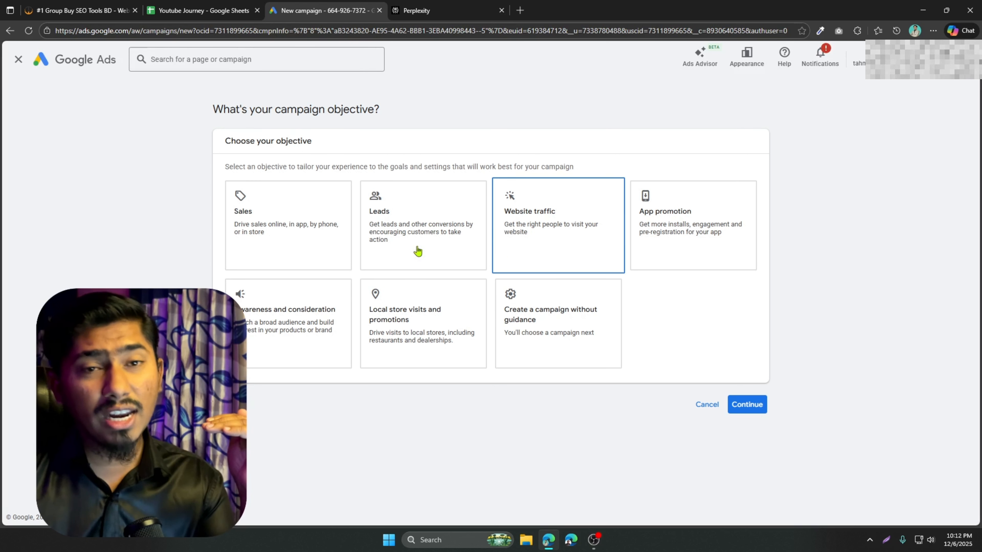
Try Website traffic as the campaign objective and review its conversion goals.
{"action": "left_click", "coordinate": [555, 228]}
{"action": "scroll", "coordinate": [735, 219], "scroll_direction": "up", "scroll_amount": 3}
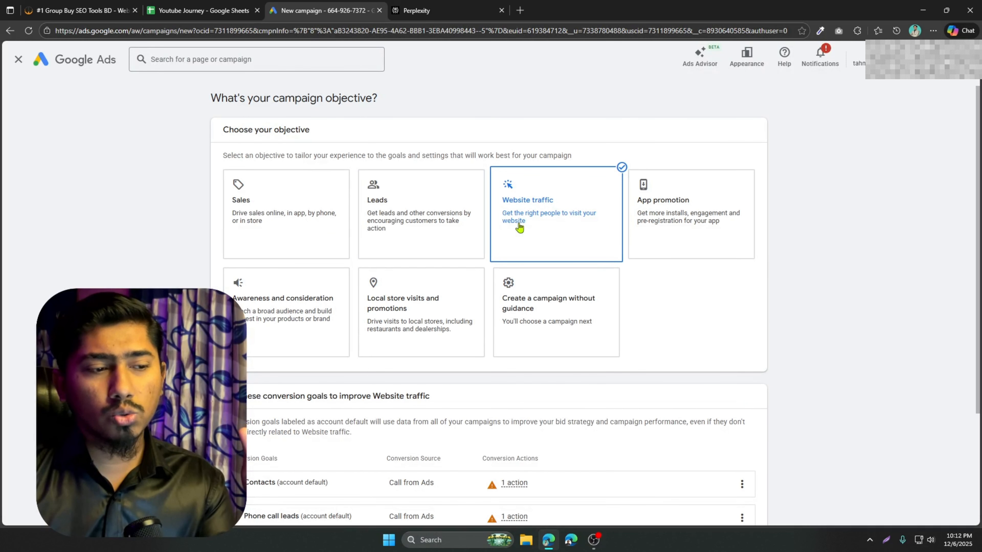
{"action": "scroll", "coordinate": [741, 332], "scroll_direction": "down", "scroll_amount": 4}
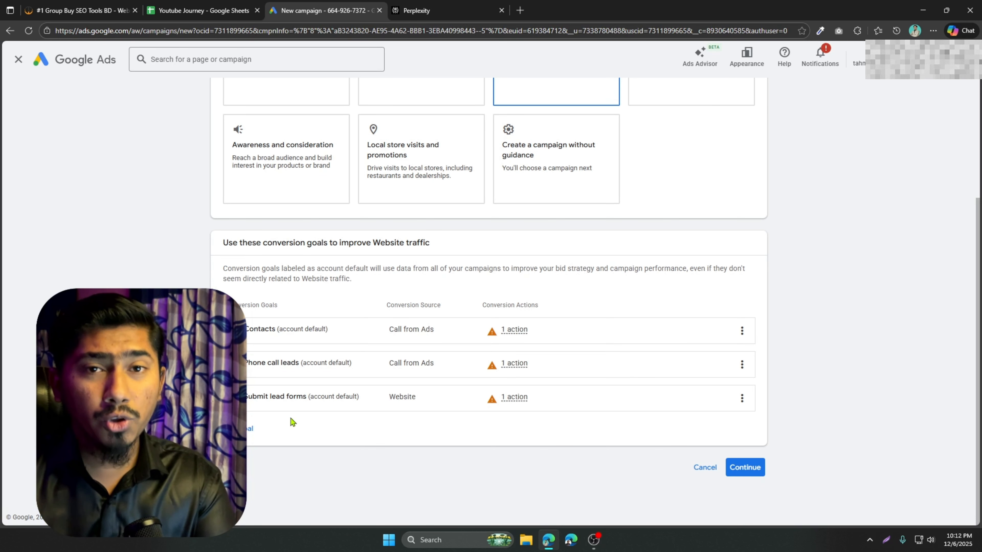
{"action": "scroll", "coordinate": [503, 360], "scroll_direction": "up", "scroll_amount": 4}
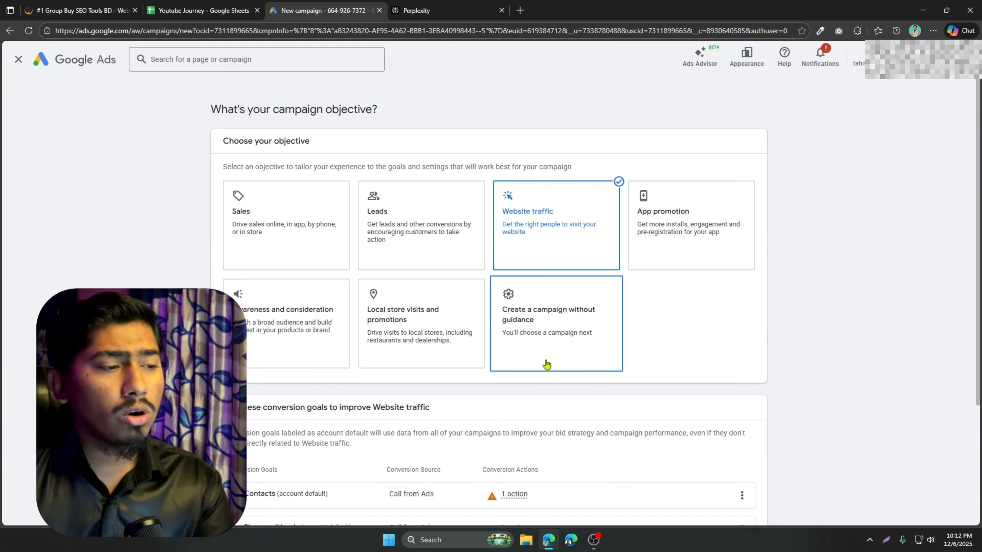
Choose Leads as the campaign objective, remove the Phone call leads conversion goal, and continue.
{"action": "left_click", "coordinate": [426, 215]}
{"action": "scroll", "coordinate": [425, 216], "scroll_direction": "down", "scroll_amount": 4}
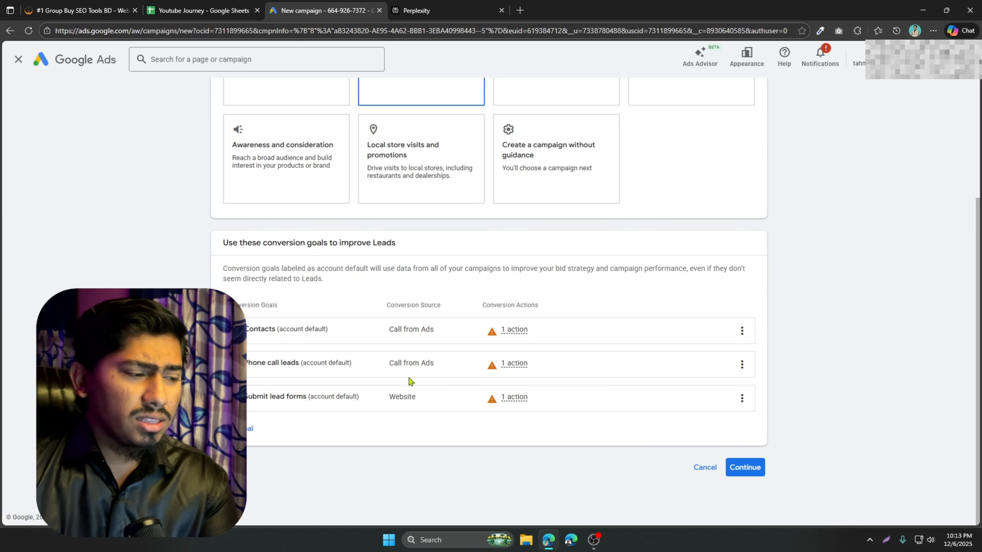
{"action": "left_click", "coordinate": [742, 372]}
{"action": "left_click", "coordinate": [783, 367]}
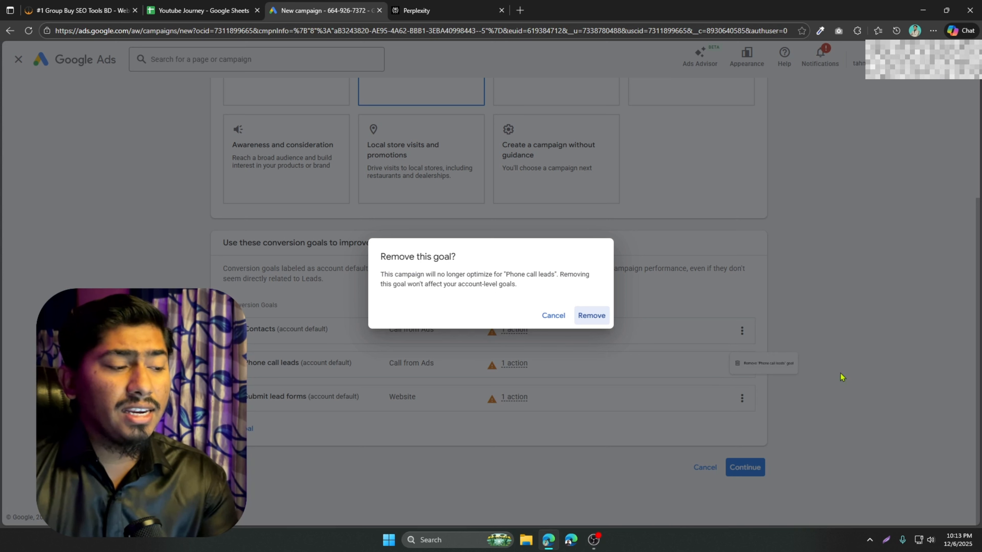
{"action": "left_click", "coordinate": [604, 318]}
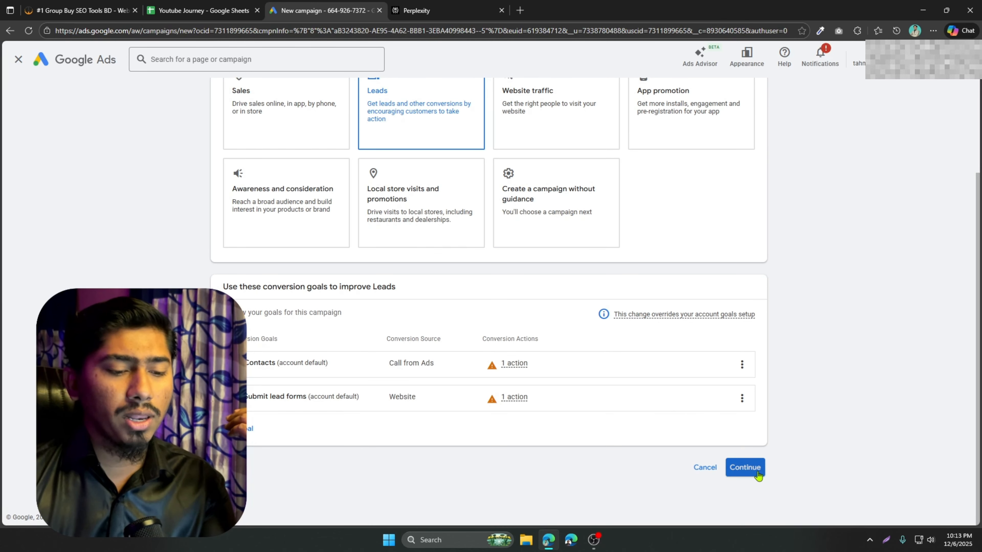
{"action": "left_click", "coordinate": [746, 468]}
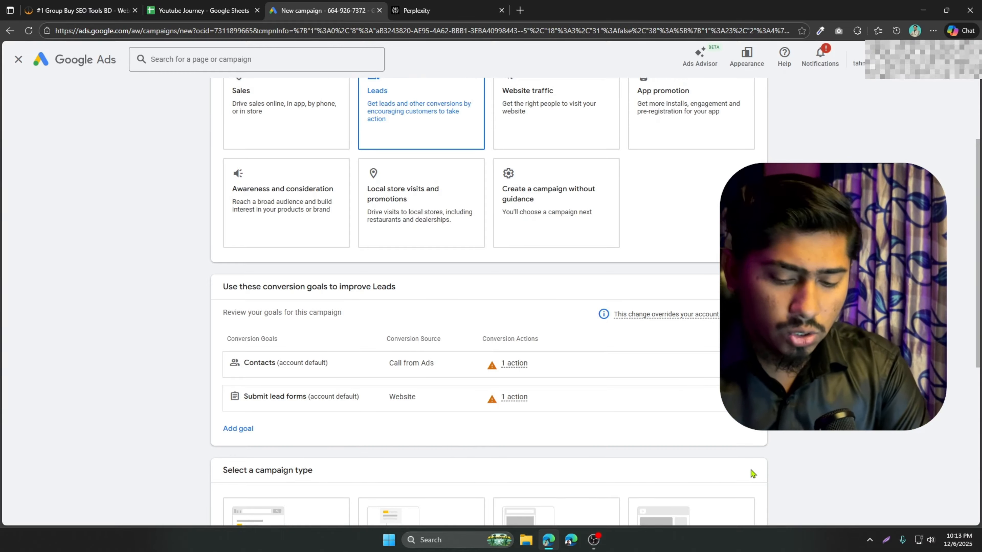
Select Performance Max as the campaign type.
{"action": "scroll", "coordinate": [541, 441], "scroll_direction": "down", "scroll_amount": 4}
{"action": "scroll", "coordinate": [415, 292], "scroll_direction": "down", "scroll_amount": 4}
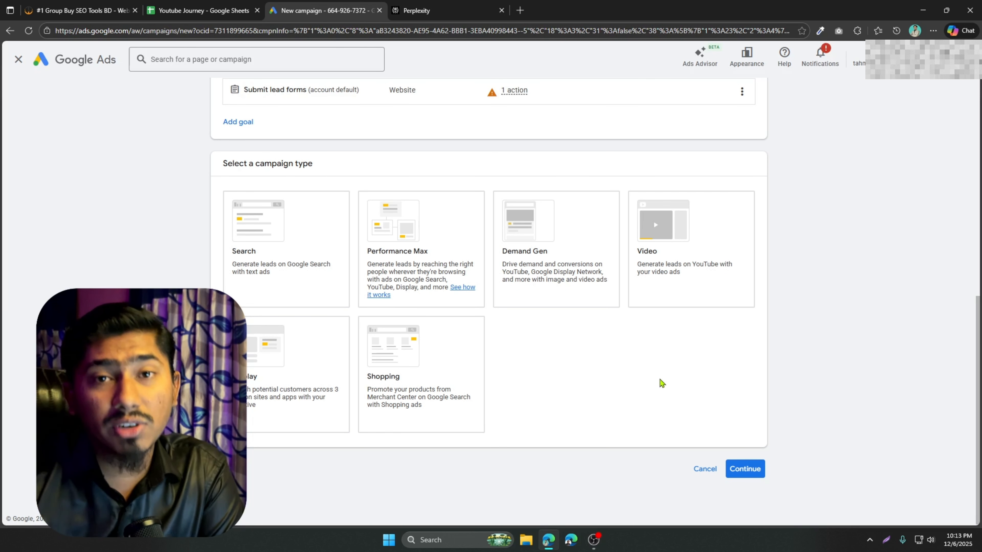
{"action": "left_click", "coordinate": [281, 234]}
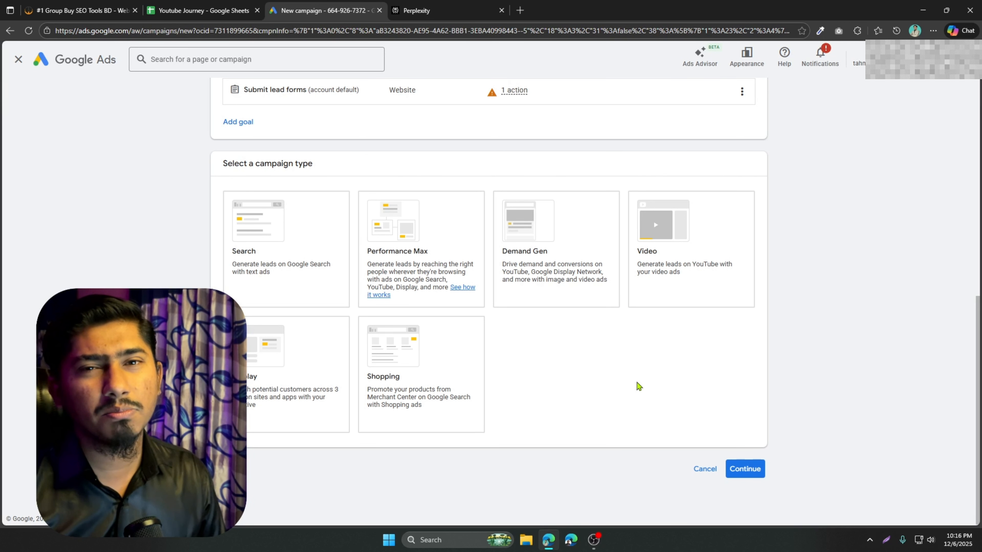
{"action": "left_click", "coordinate": [443, 256]}
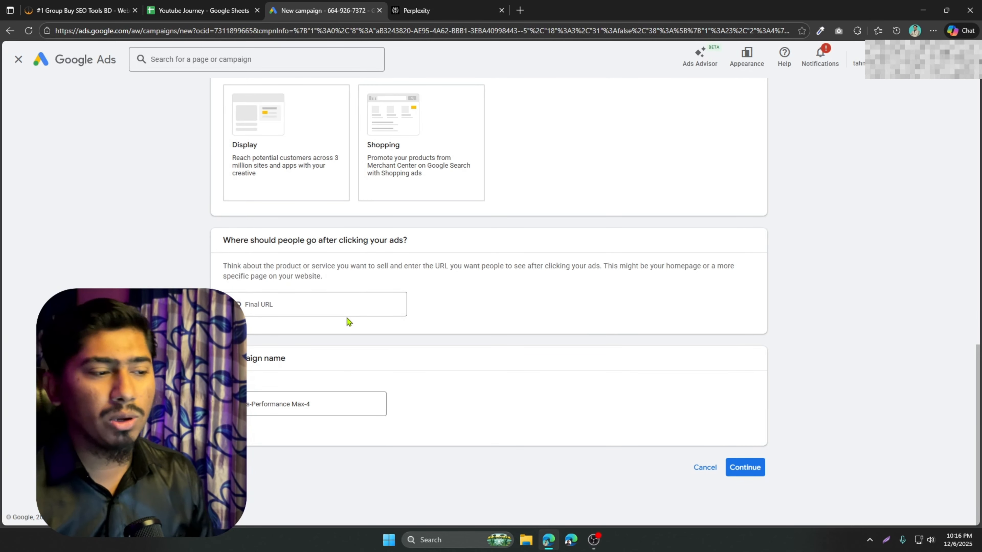
{"action": "left_click", "coordinate": [520, 11]}
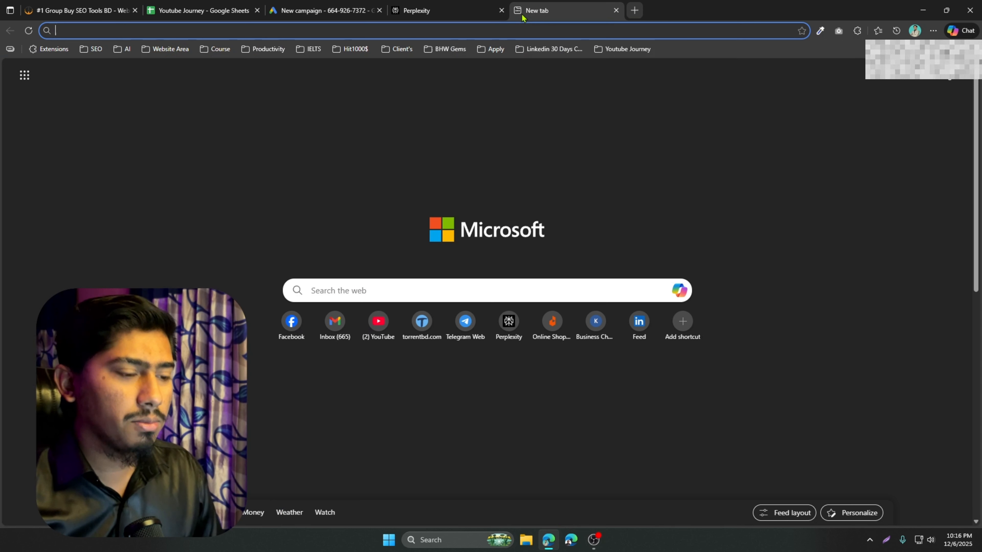
{"action": "left_click", "coordinate": [324, 10]}
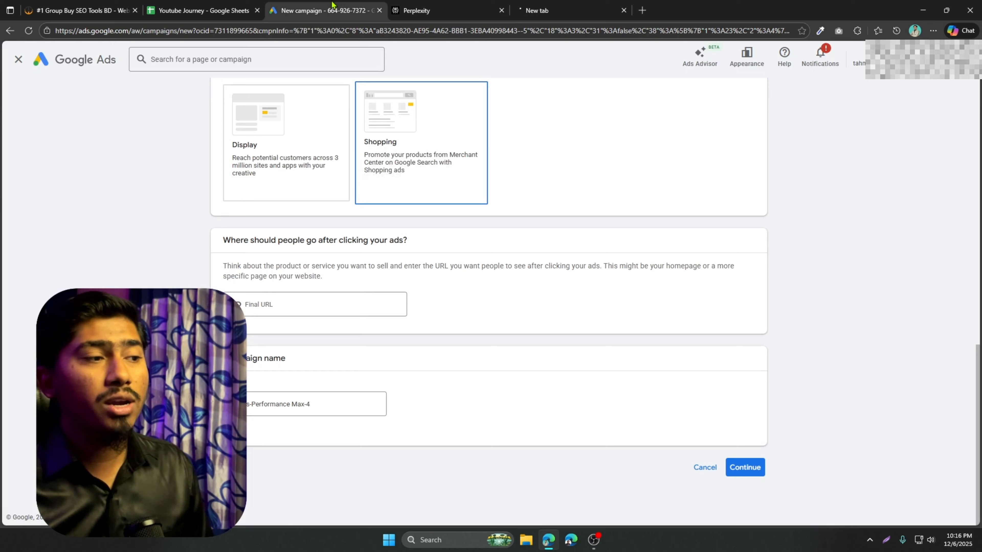
{"action": "left_click", "coordinate": [306, 304]}
{"action": "type", "text": "https://bengalwash.ca/"}
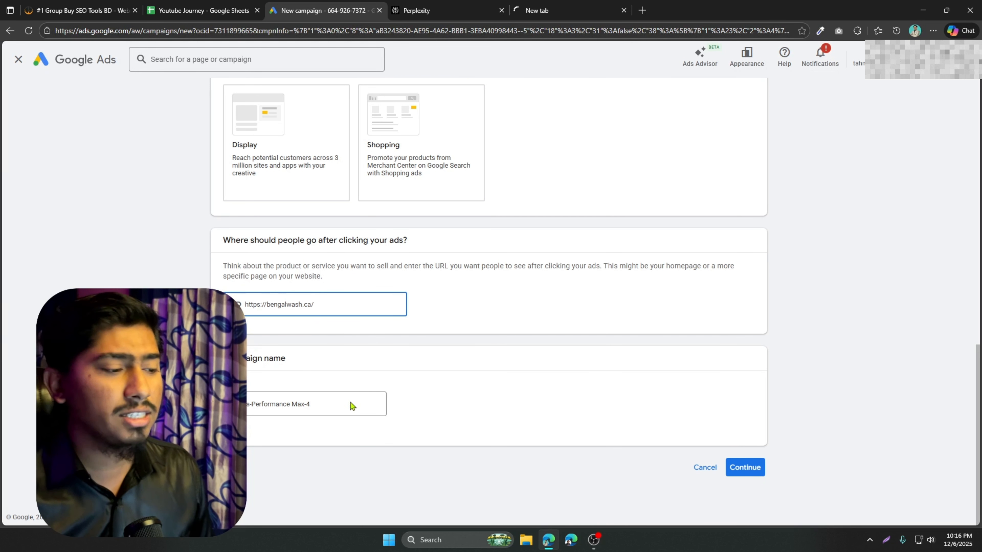
Edit the campaign name by adding the prefix Ben and dropping its trailing number, and continue to the bidding settings.
{"action": "left_click", "coordinate": [336, 405]}
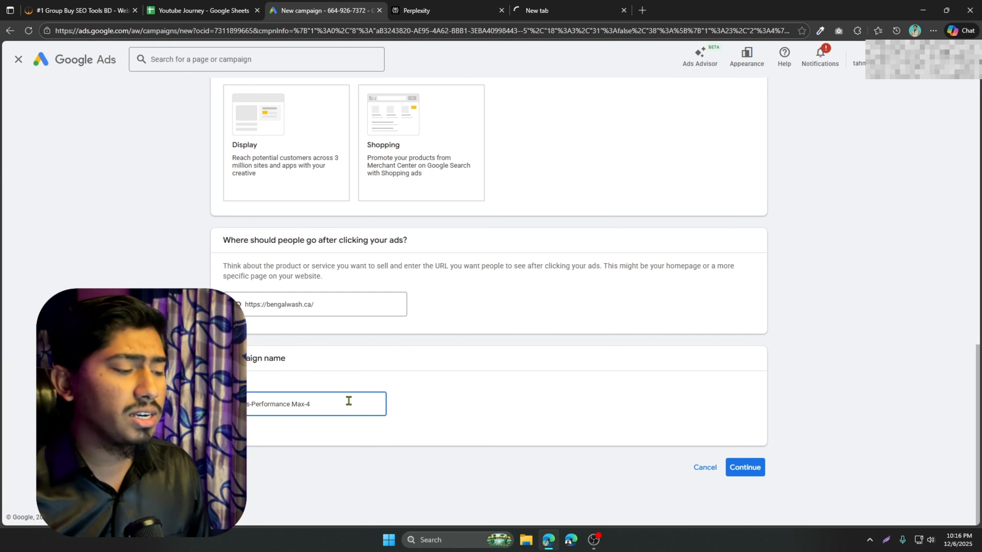
{"action": "key", "text": "BackSpace"}
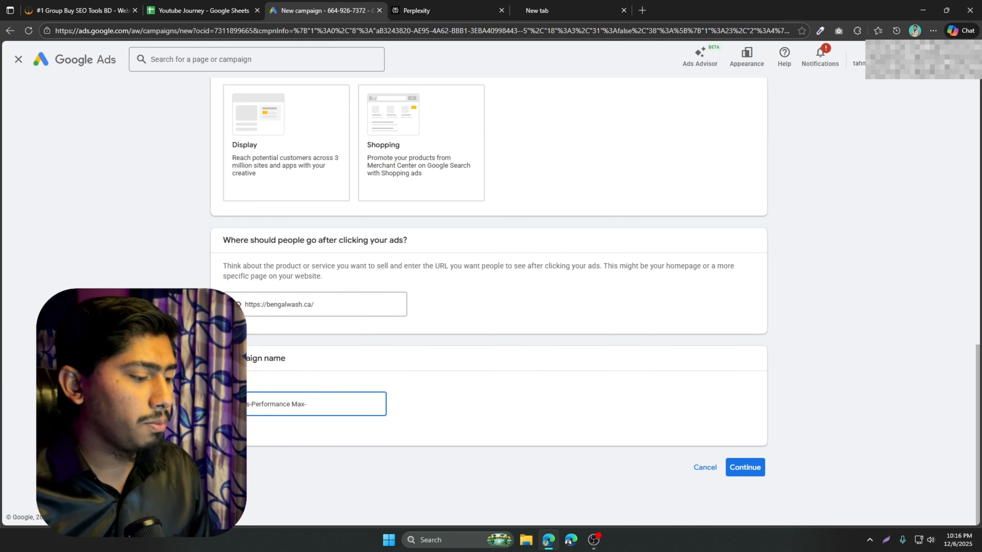
{"action": "left_click", "coordinate": [232, 405]}
{"action": "type", "text": "Ben"}
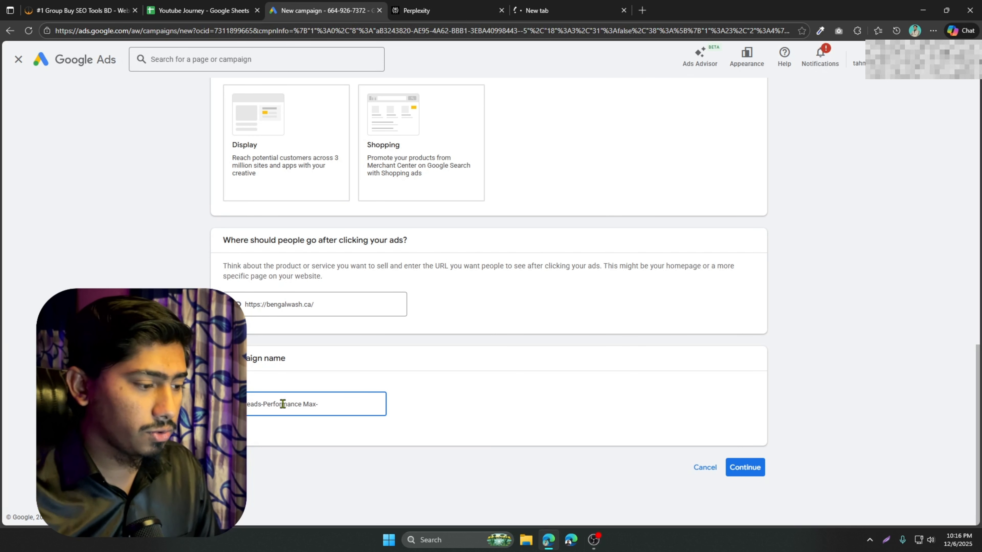
{"action": "left_click", "coordinate": [332, 405]}
{"action": "key", "text": "BackSpace"}
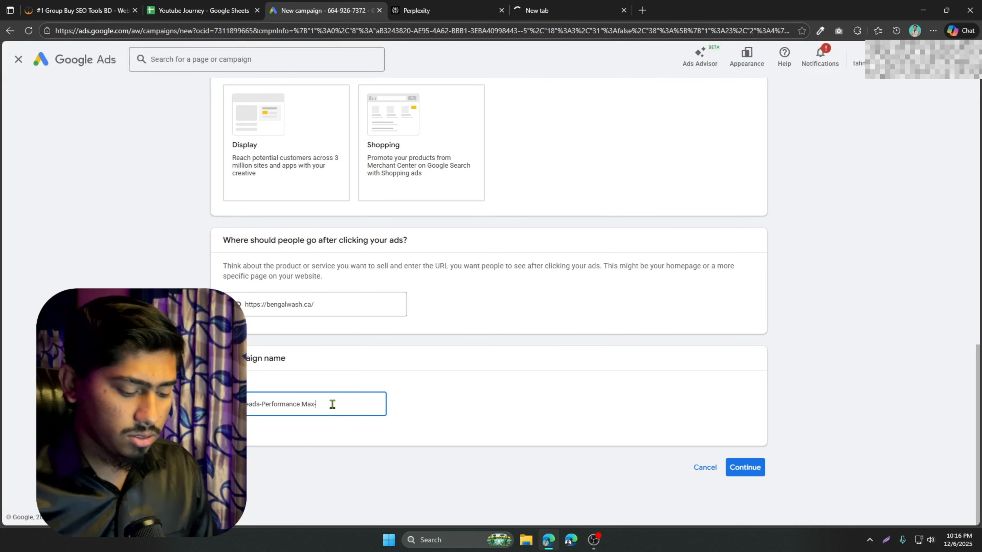
{"action": "key", "text": "BackSpace"}
{"action": "left_click", "coordinate": [757, 468]}
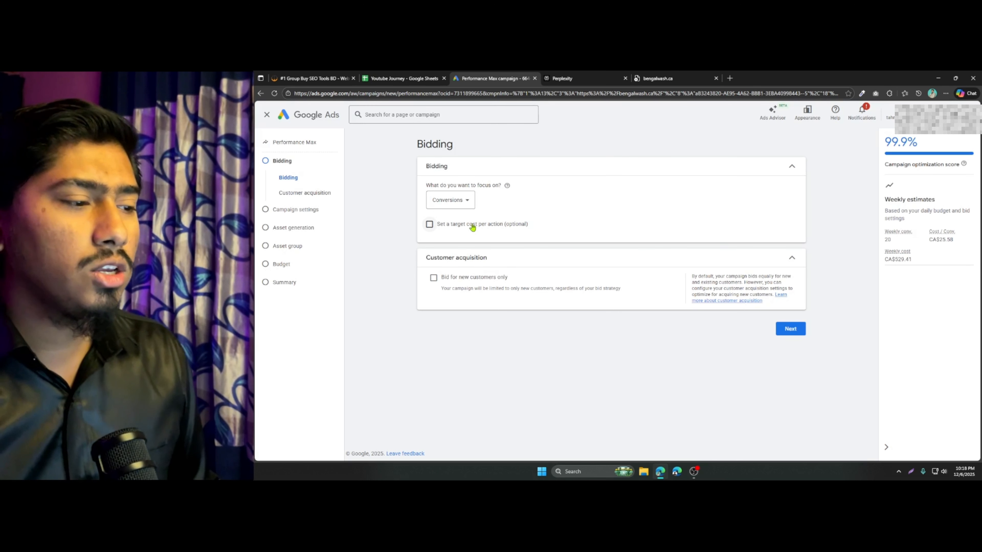
Keep Conversions as the bidding focus with a target cost per action of CA$5.00, and continue to the campaign settings without confirming identity.
{"action": "left_click", "coordinate": [440, 204]}
{"action": "left_click", "coordinate": [466, 200]}
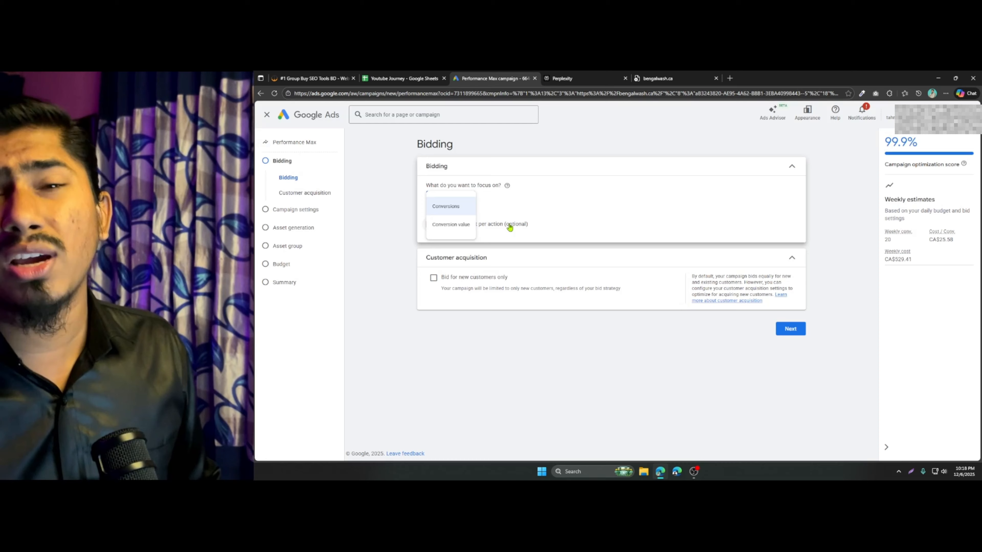
{"action": "left_click", "coordinate": [551, 209]}
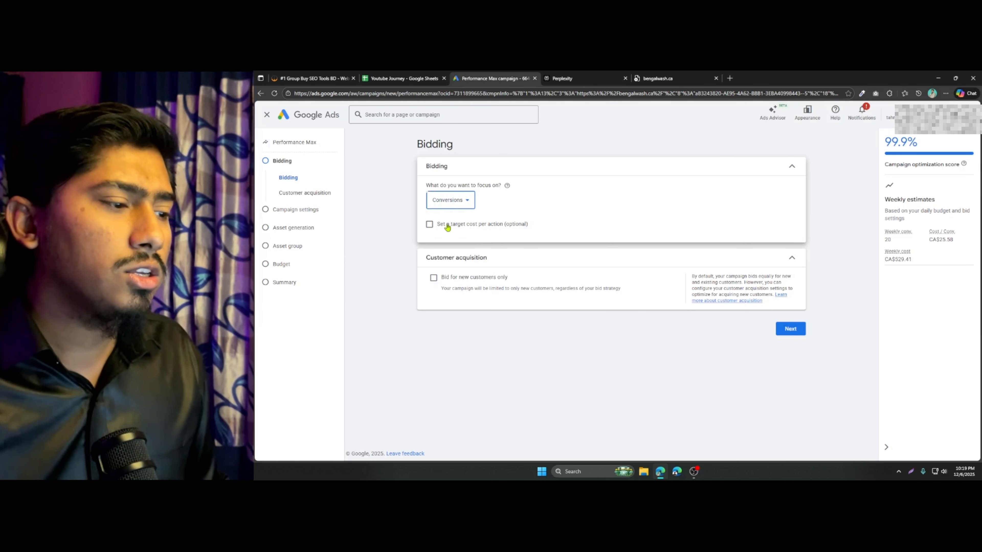
{"action": "left_click", "coordinate": [430, 225]}
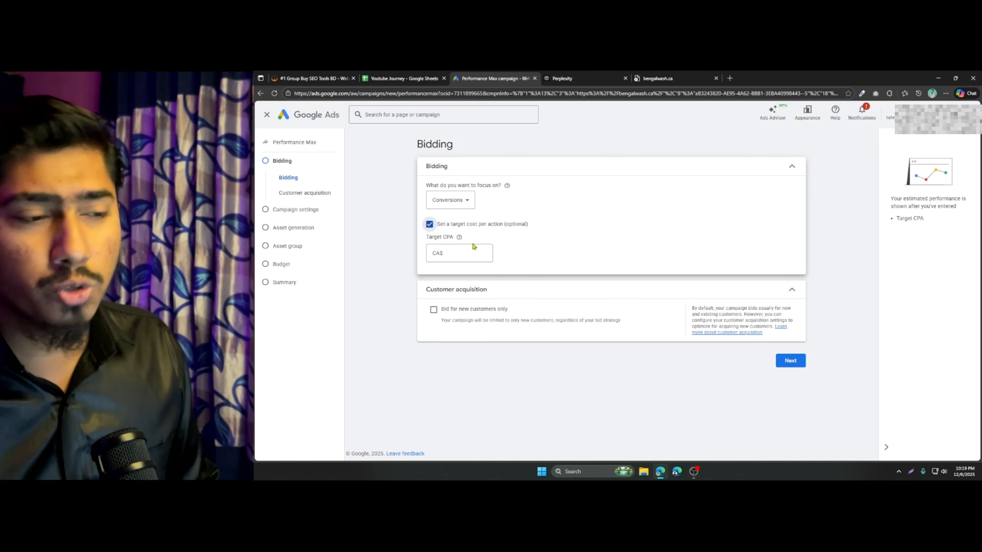
{"action": "left_click", "coordinate": [461, 253]}
{"action": "type", "text": "5"}
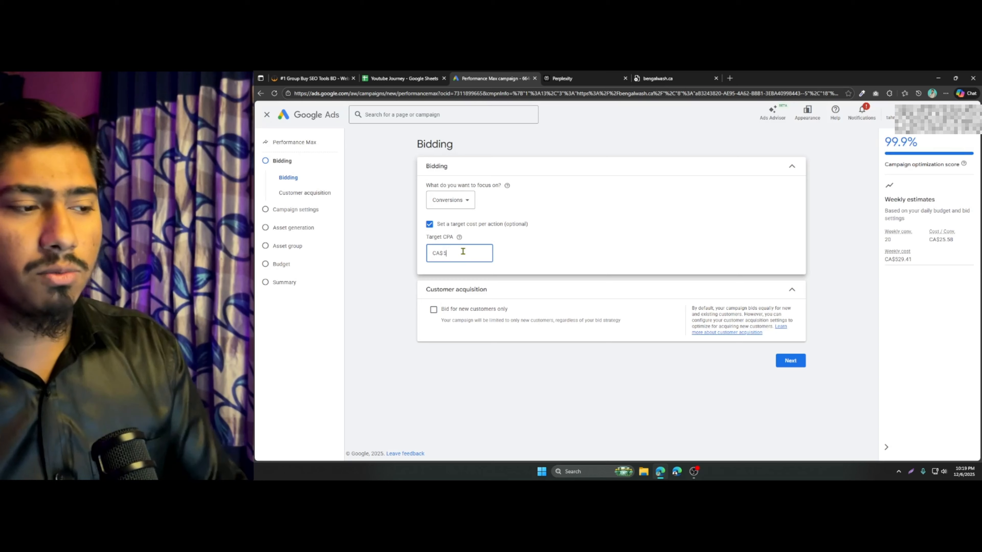
{"action": "left_click", "coordinate": [820, 363]}
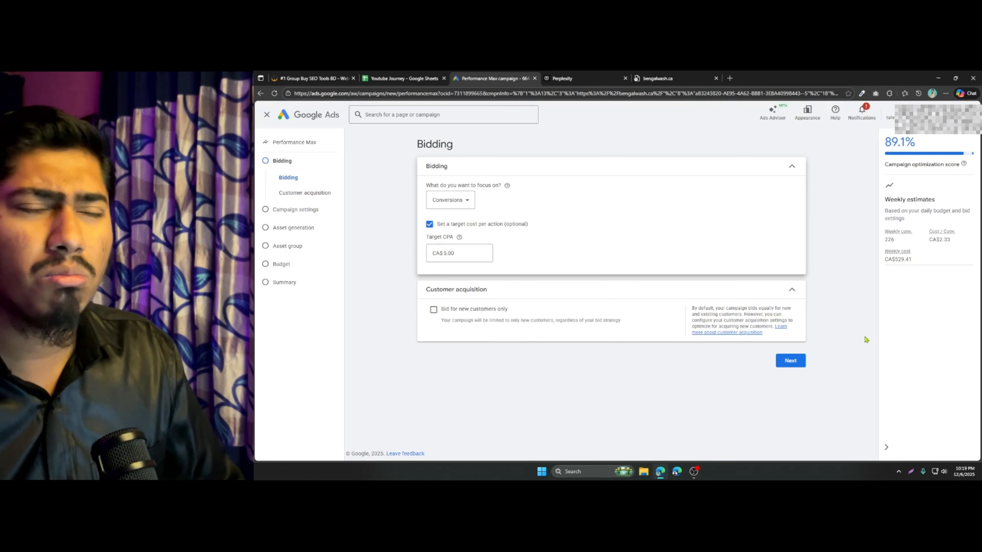
{"action": "left_click", "coordinate": [791, 362]}
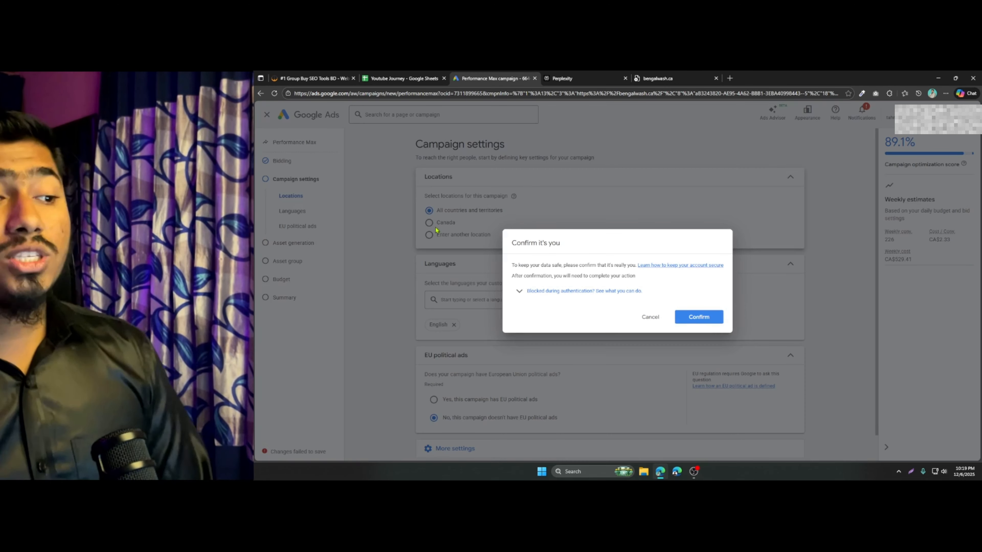
{"action": "left_click", "coordinate": [662, 319]}
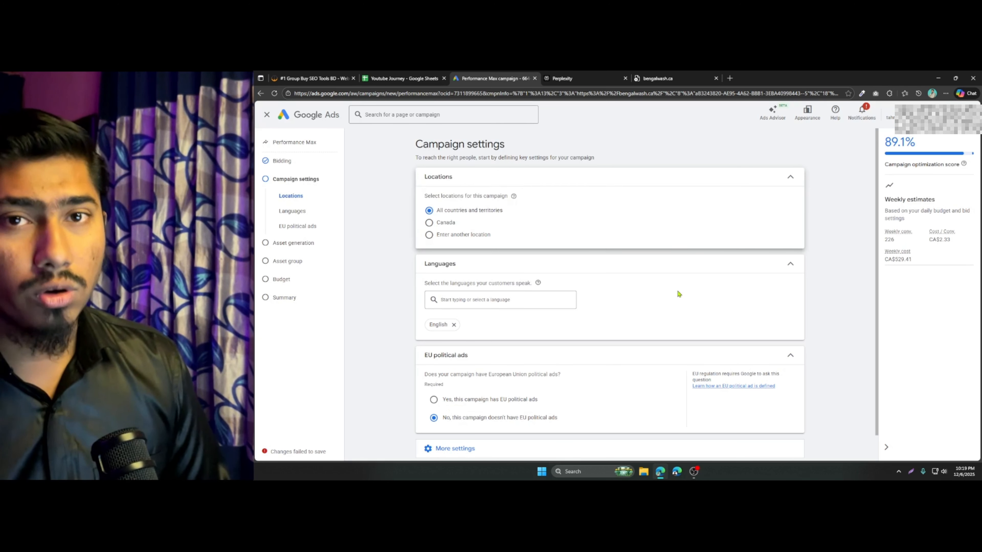
Limit the campaign's locations to the city of Vancouver, British Columbia, Canada, as a custom included location.
{"action": "left_click", "coordinate": [429, 222]}
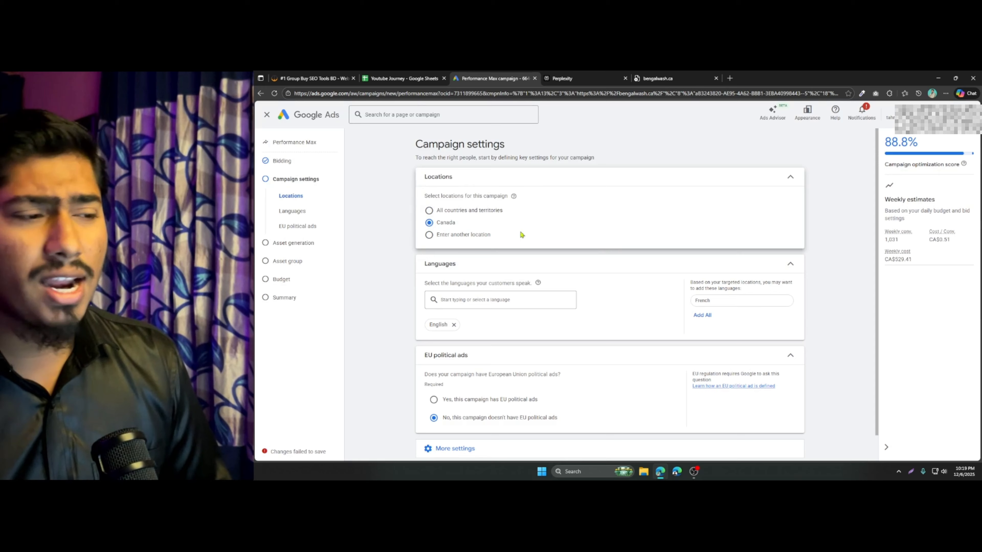
{"action": "left_click", "coordinate": [474, 236]}
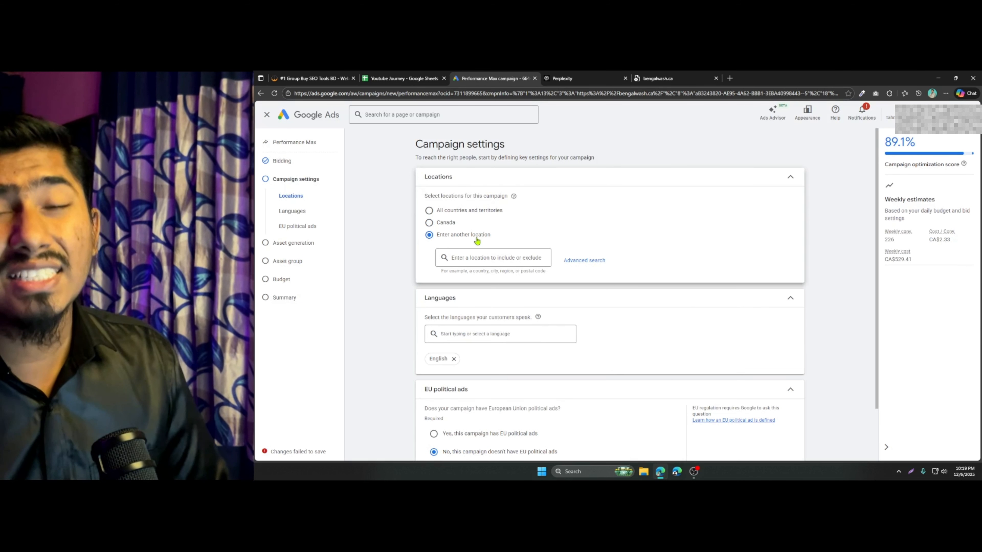
{"action": "left_click", "coordinate": [473, 257]}
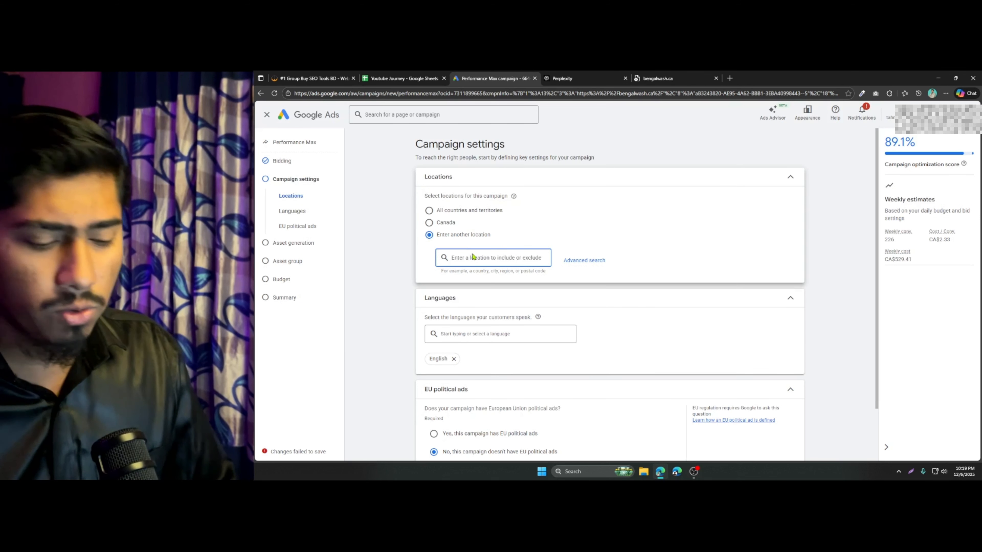
{"action": "type", "text": "va"}
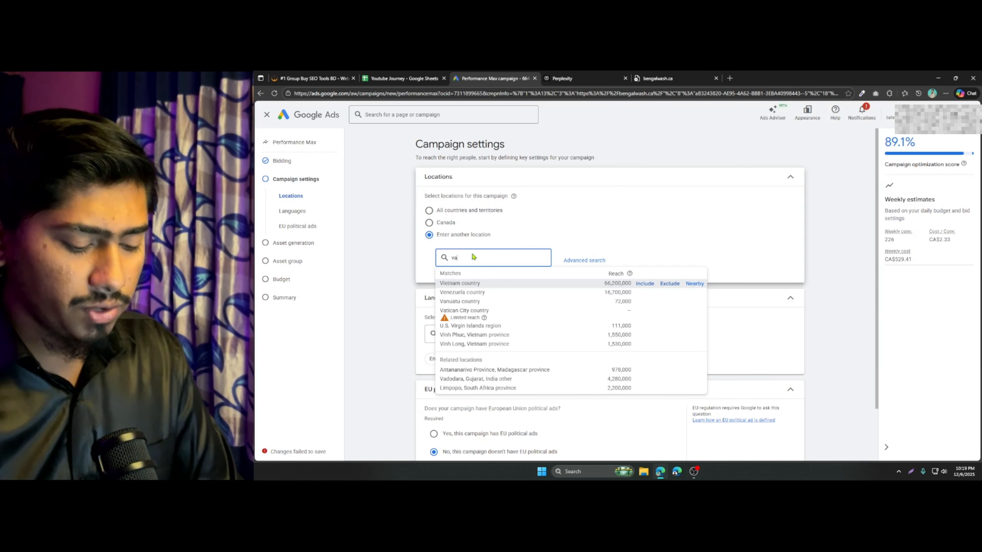
{"action": "type", "text": "ncu"}
{"action": "left_click", "coordinate": [646, 284]}
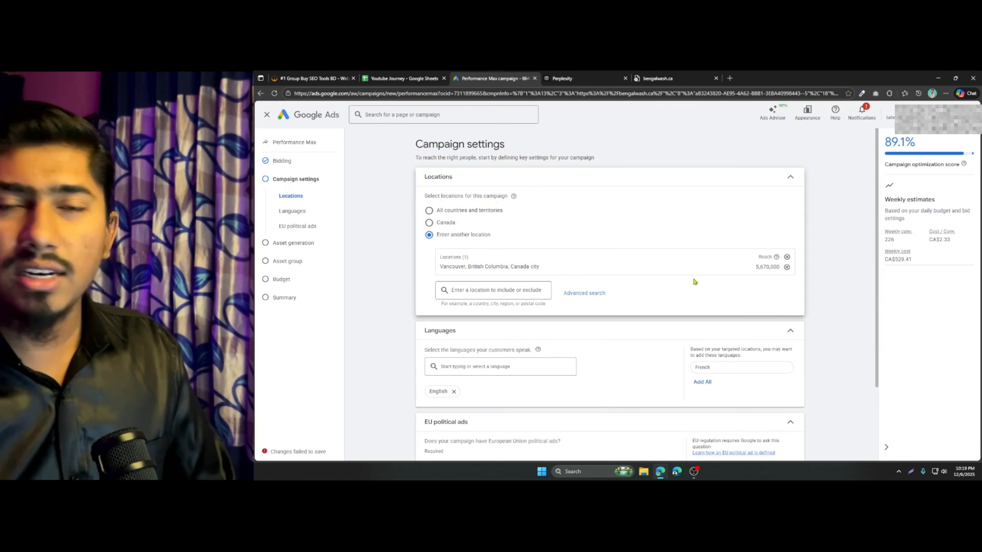
Remove the Vancouver city target and open the advanced location search with bulk location entry enabled.
{"action": "left_click", "coordinate": [787, 267]}
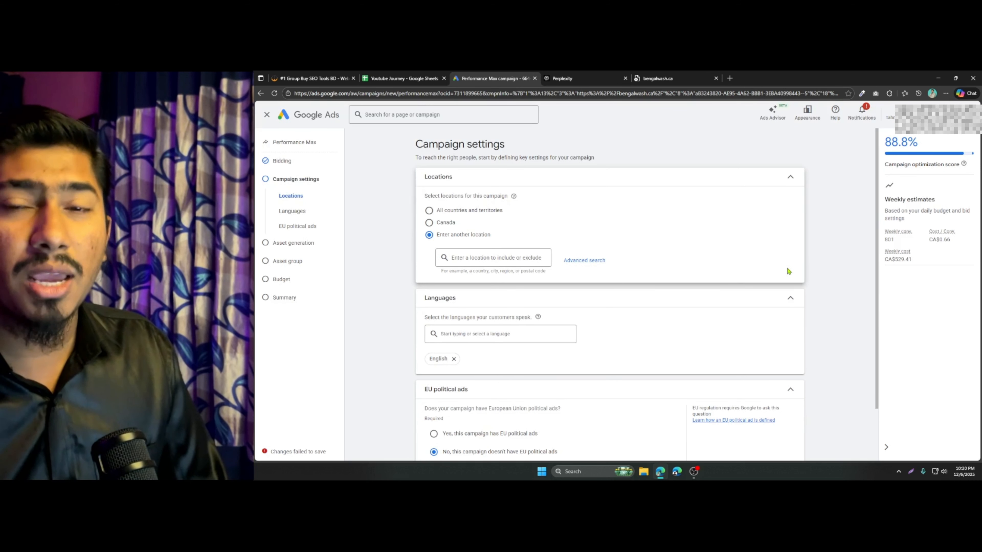
{"action": "left_click", "coordinate": [573, 262]}
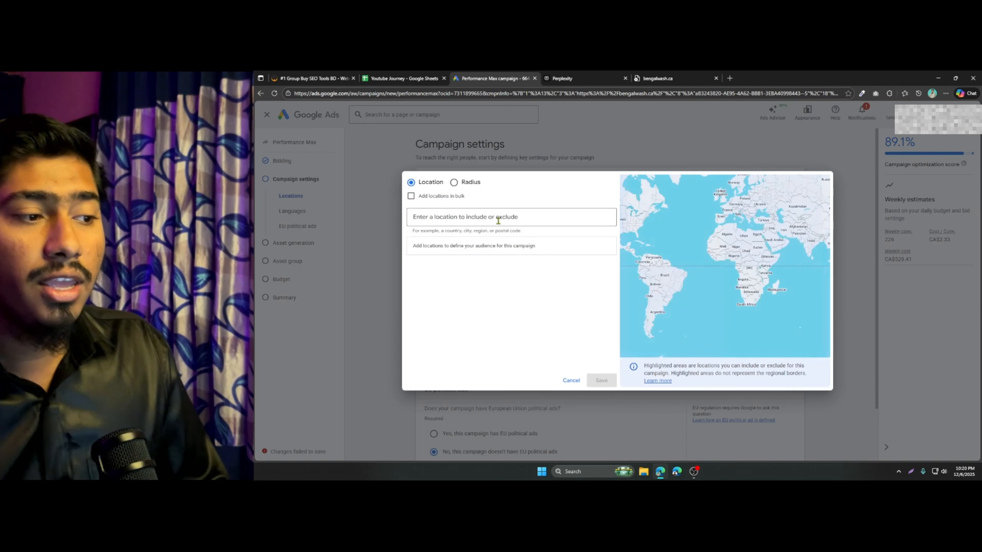
{"action": "left_click", "coordinate": [412, 196]}
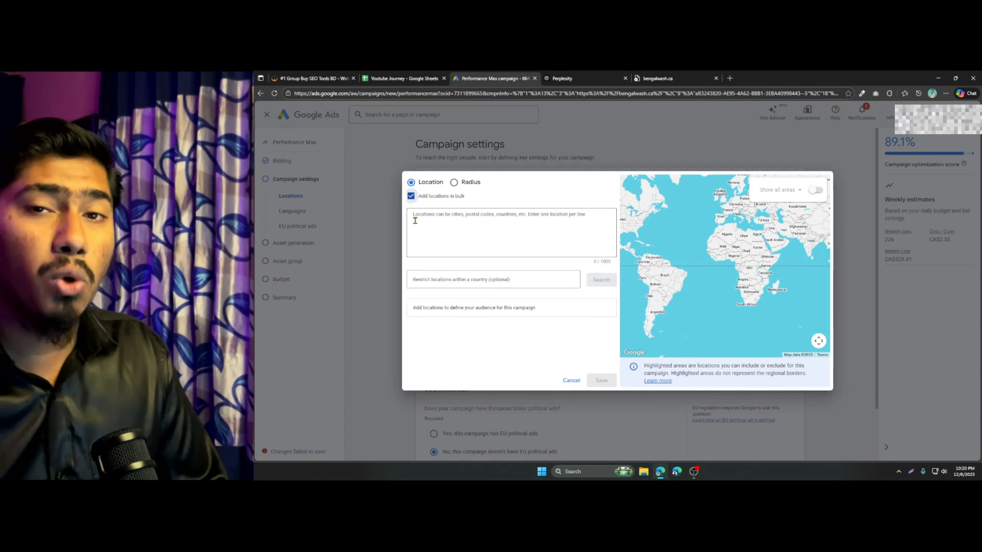
{"action": "left_click", "coordinate": [414, 220]}
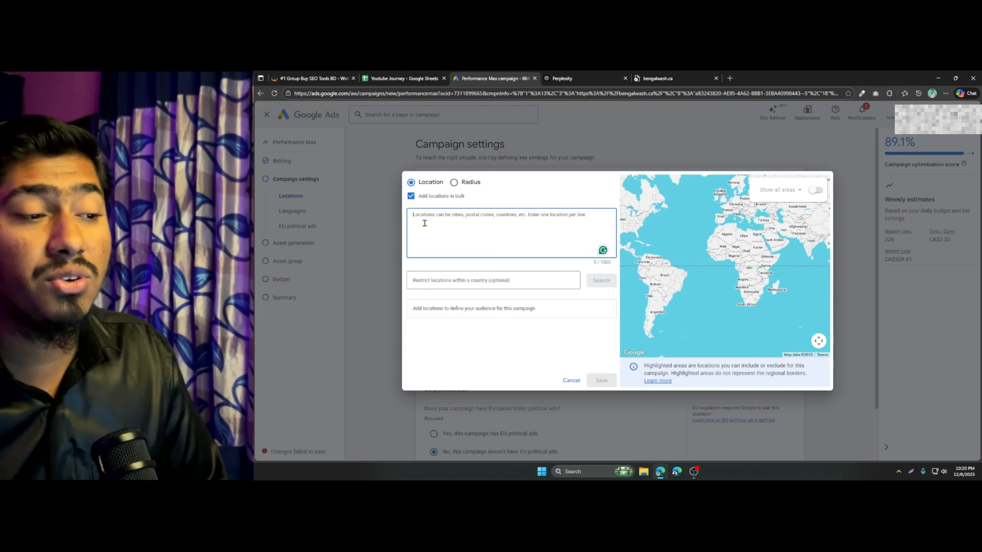
Use radius targeting to add a 20 mi radius around Vancouver, BC.
{"action": "left_click", "coordinate": [455, 184]}
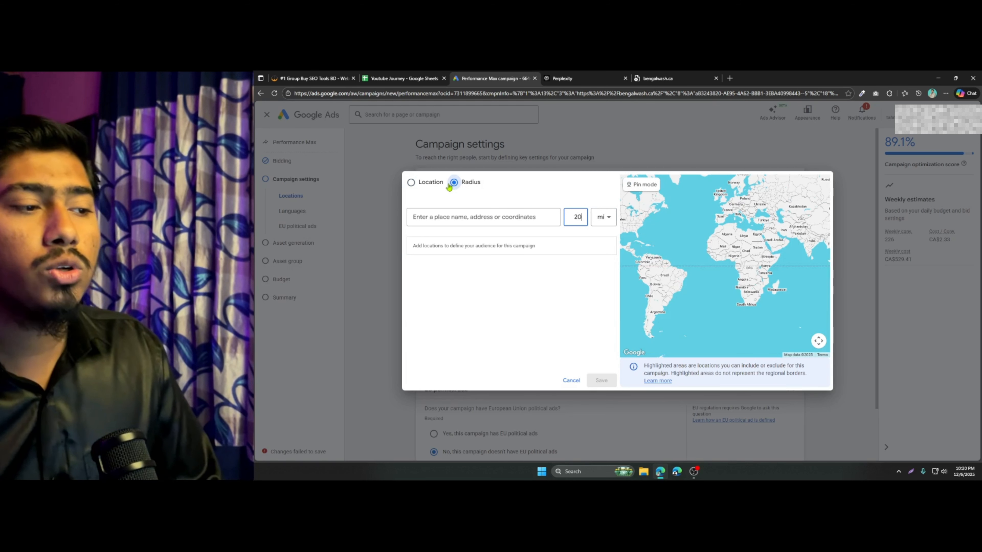
{"action": "left_click", "coordinate": [536, 216]}
{"action": "type", "text": "va"}
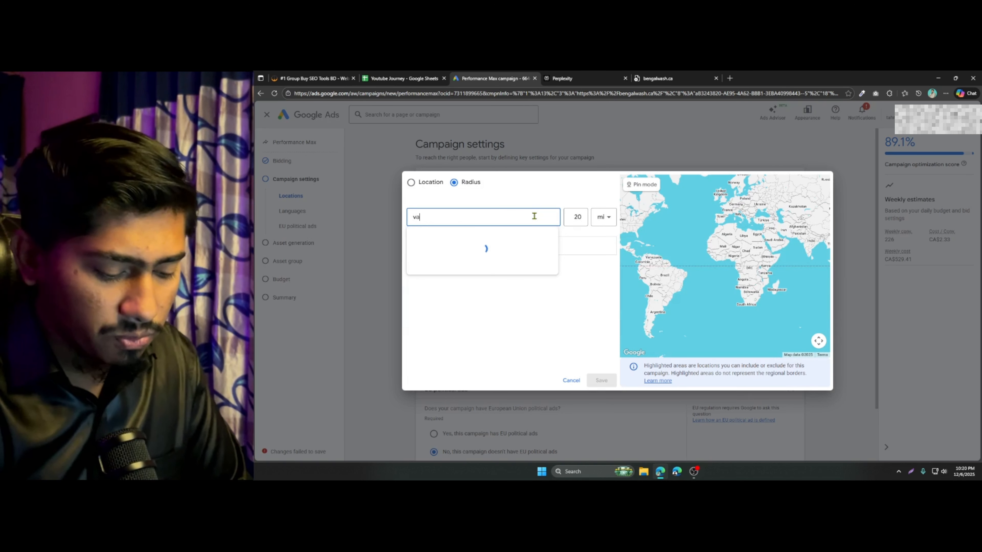
{"action": "type", "text": "ncouver"}
{"action": "left_click", "coordinate": [503, 246]}
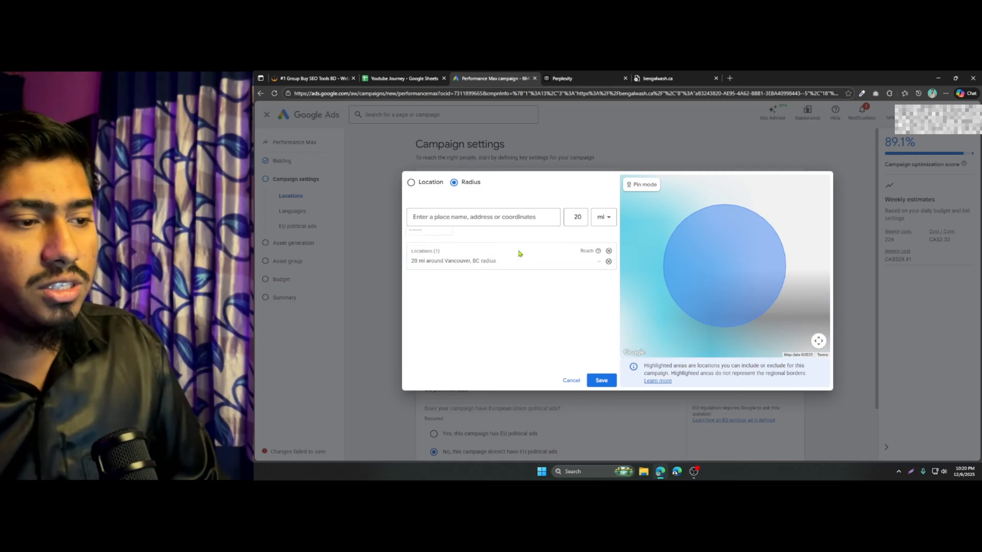
Try to change the Vancouver radius to 10 km.
{"action": "left_click", "coordinate": [604, 217]}
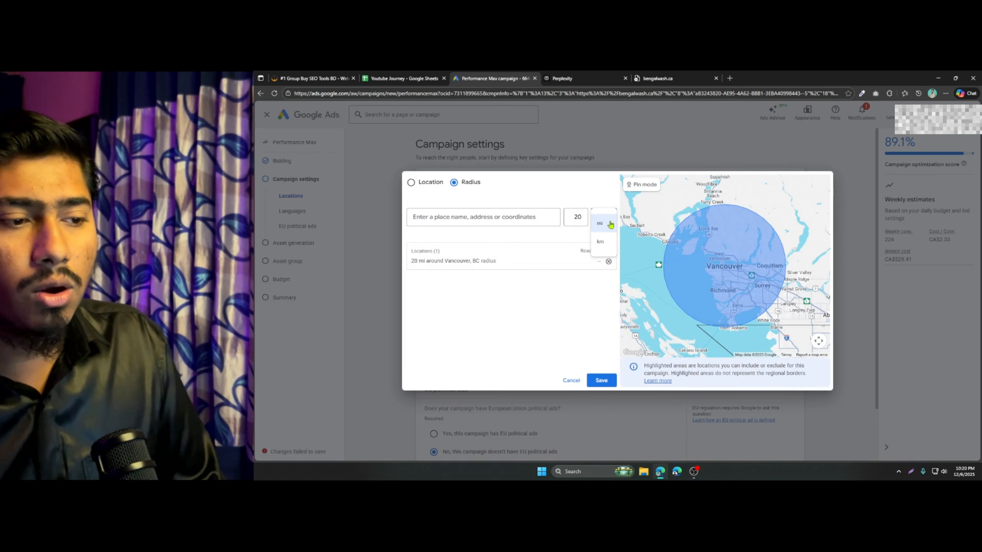
{"action": "left_click", "coordinate": [600, 242]}
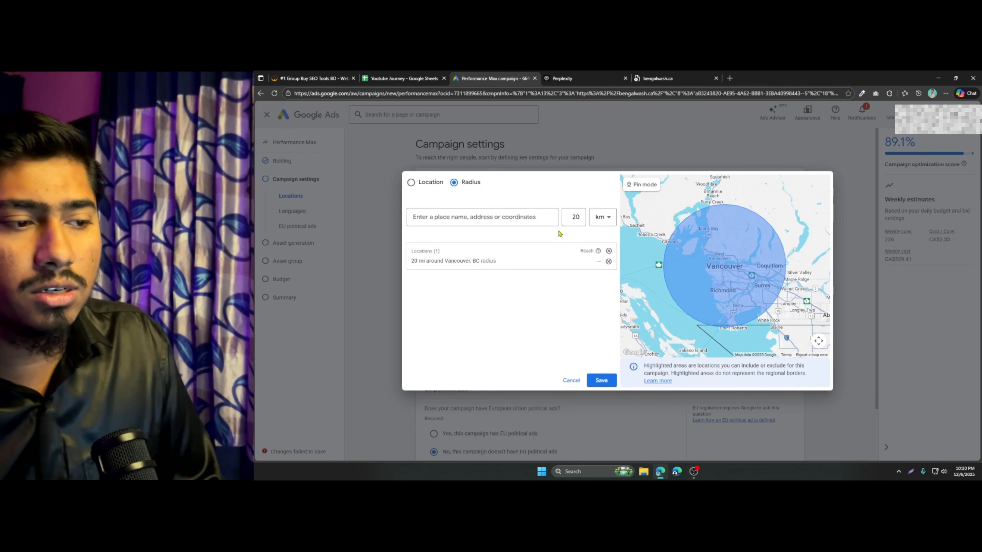
{"action": "double_click", "coordinate": [575, 216]}
{"action": "type", "text": "10"}
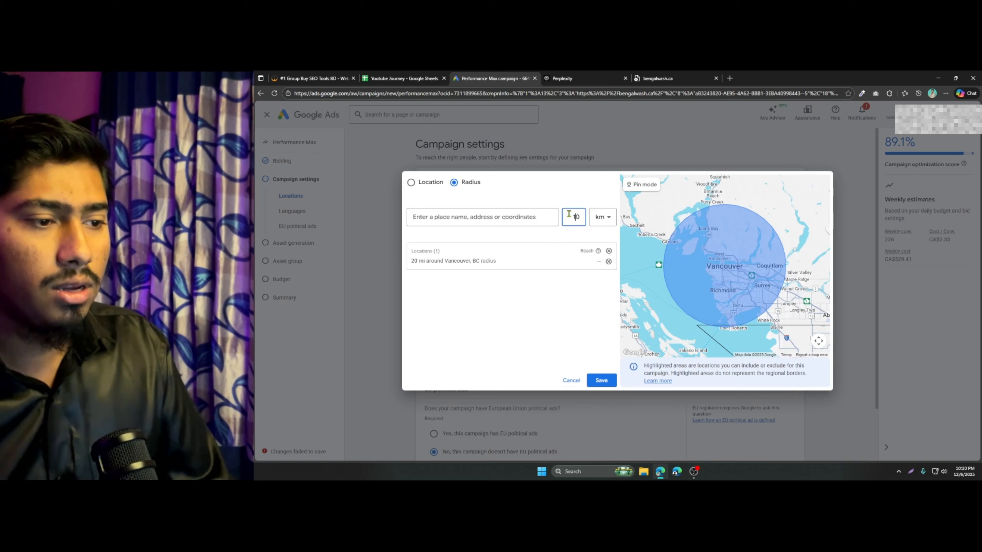
{"action": "left_click", "coordinate": [504, 326]}
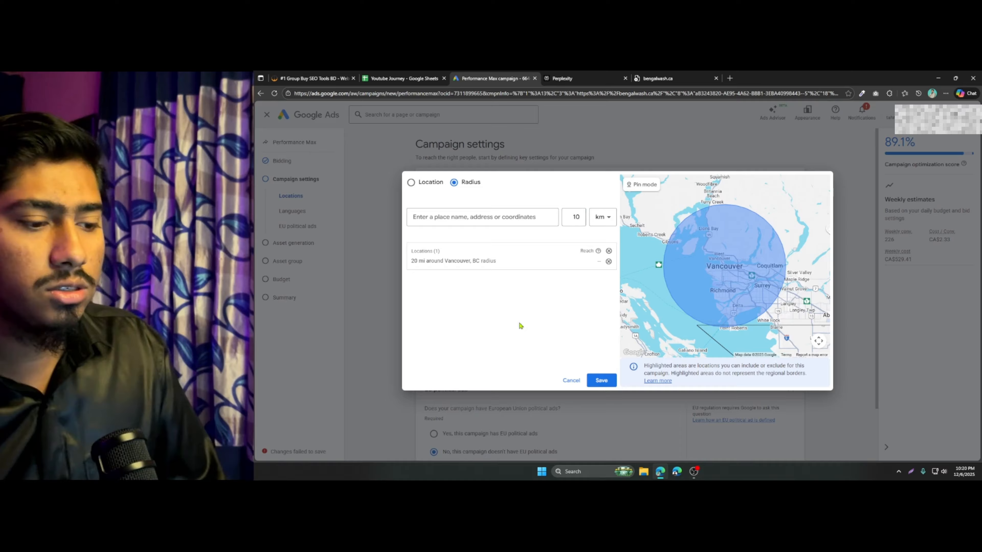
Save the radius target and continue to asset generation, skipping the identity confirmation.
{"action": "left_click", "coordinate": [598, 380]}
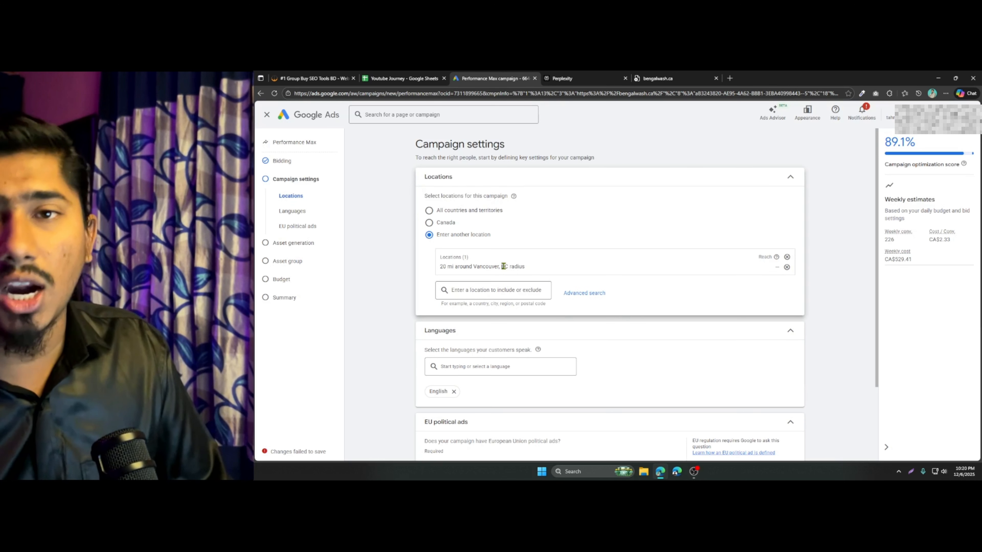
{"action": "scroll", "coordinate": [506, 268], "scroll_direction": "down", "scroll_amount": 2}
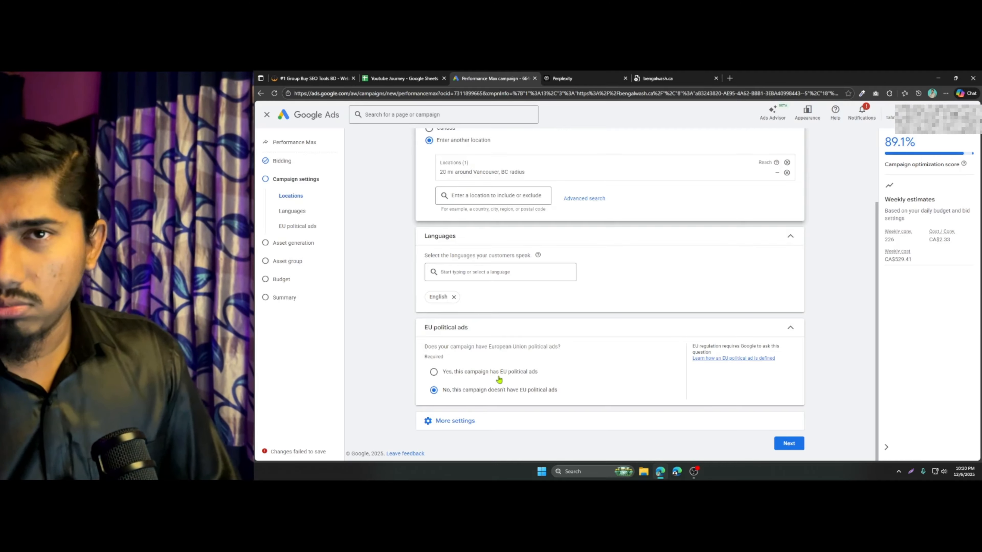
{"action": "left_click", "coordinate": [779, 444]}
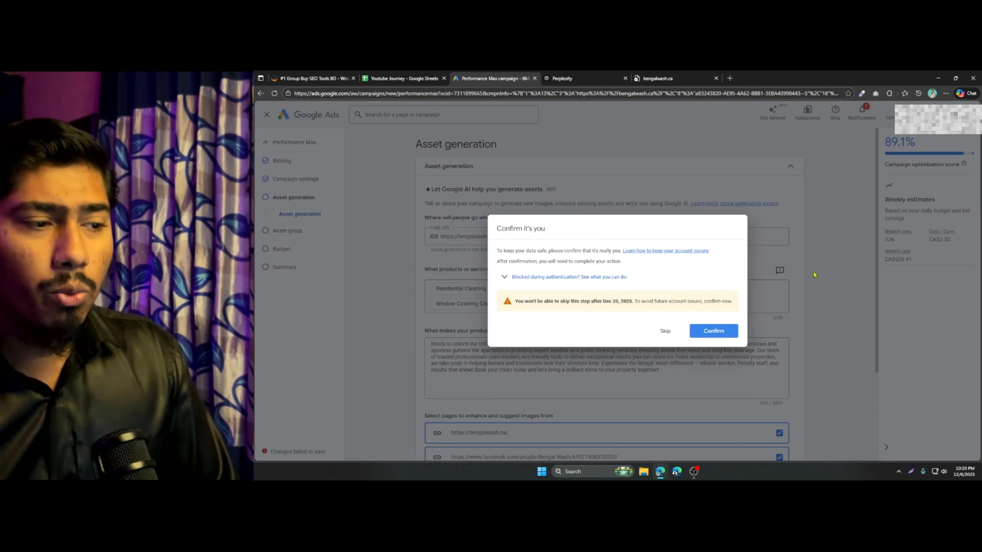
{"action": "left_click", "coordinate": [661, 332]}
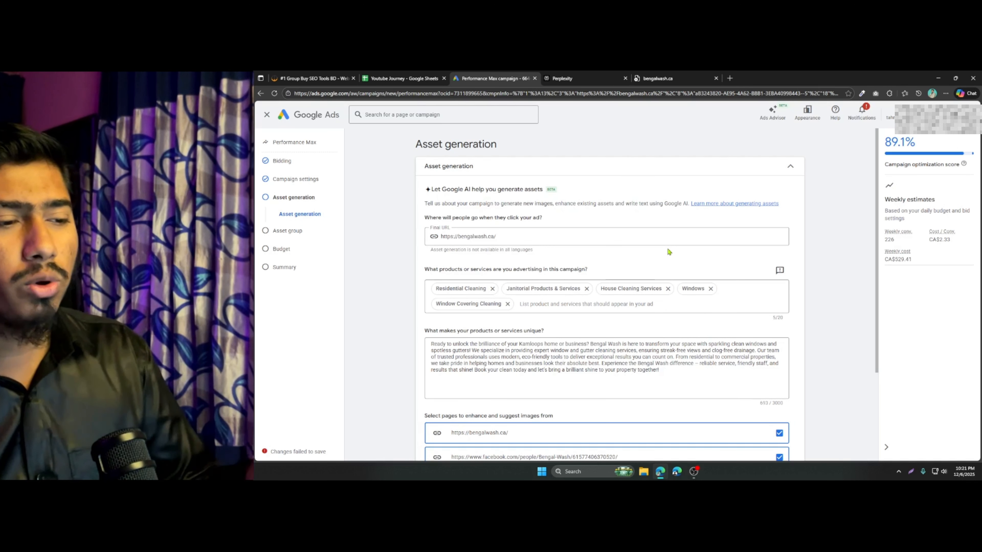
Review the prefilled asset generation details and skip AI generation to reach the asset group settings.
{"action": "scroll", "coordinate": [669, 251], "scroll_direction": "down", "scroll_amount": 3}
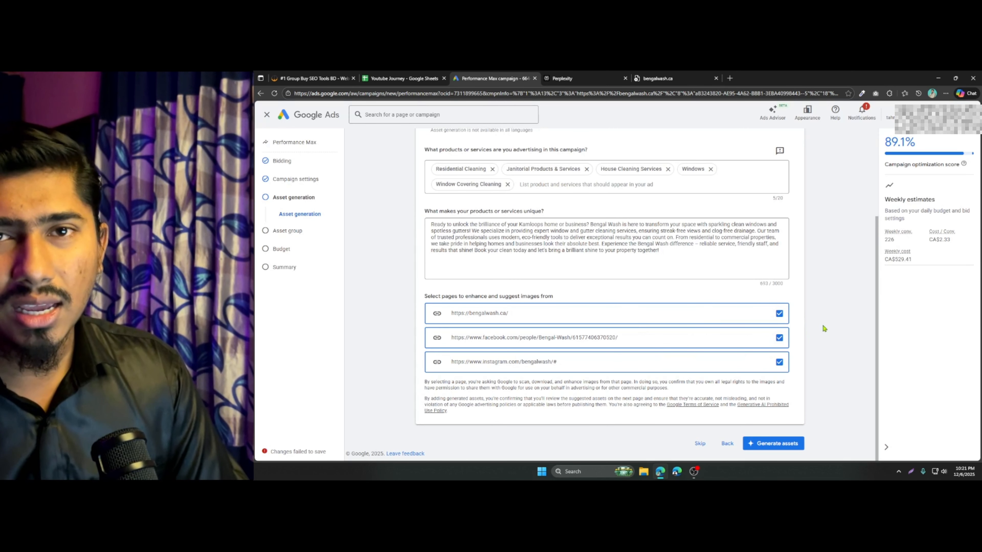
{"action": "scroll", "coordinate": [822, 323], "scroll_direction": "up", "scroll_amount": 2}
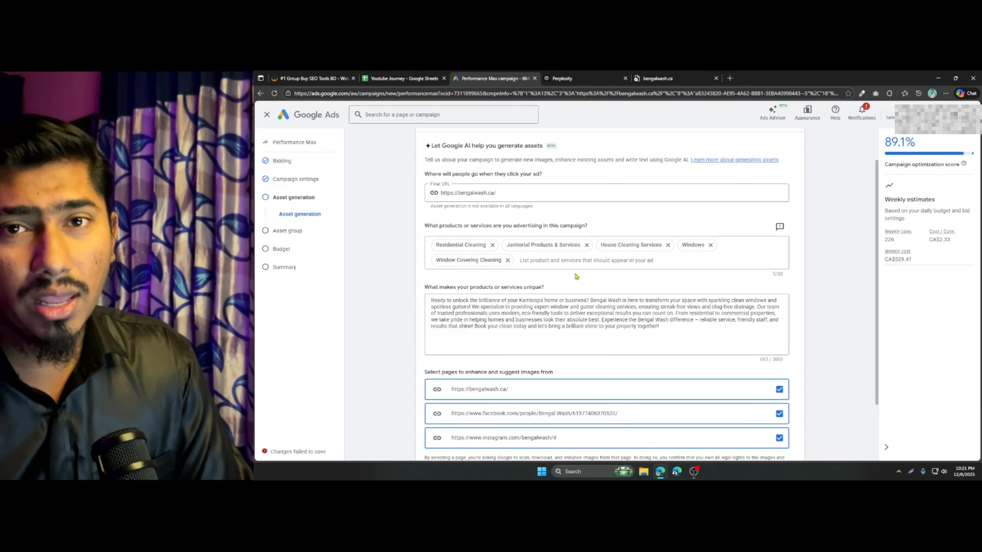
{"action": "scroll", "coordinate": [756, 303], "scroll_direction": "down", "scroll_amount": 2}
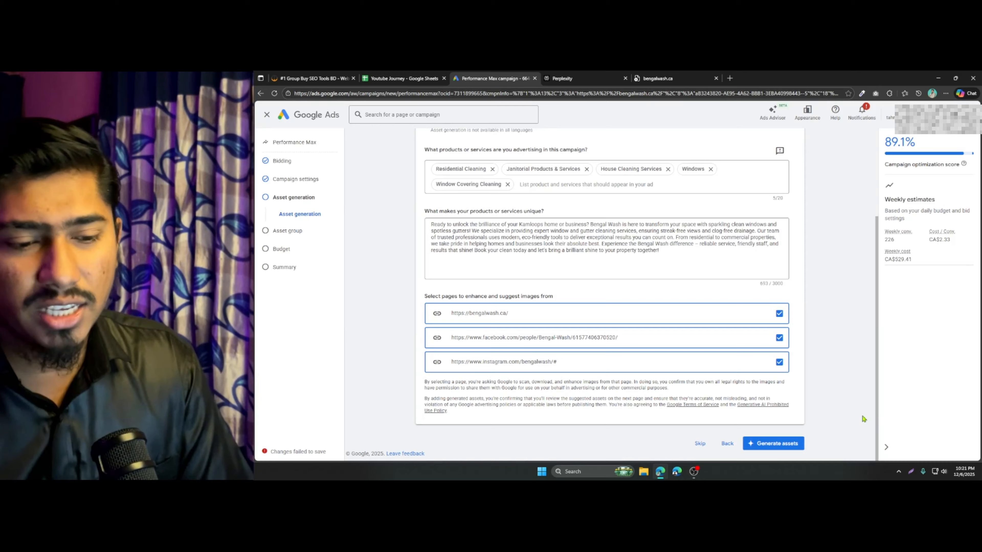
{"action": "left_click", "coordinate": [707, 450]}
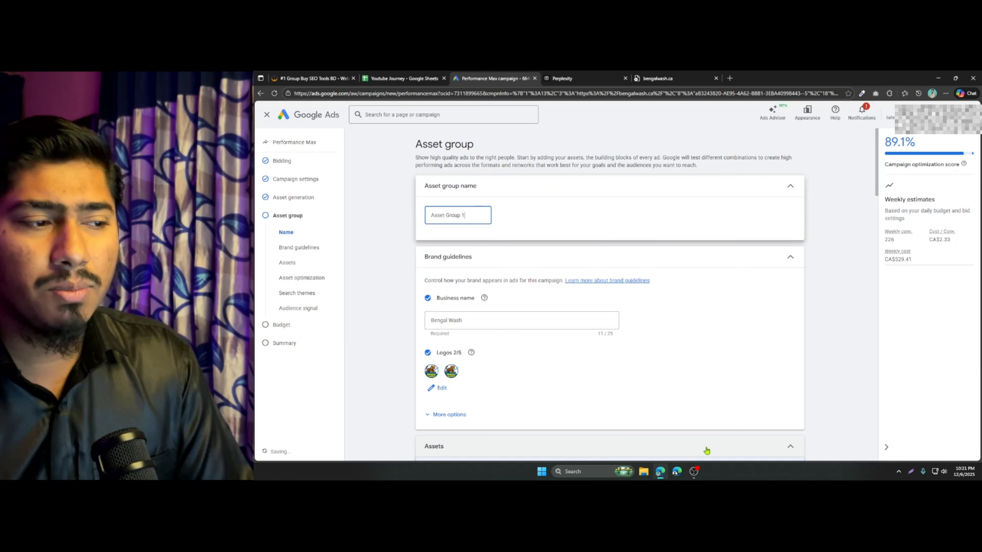
Duplicate the browser tab holding the new campaign and switch to the duplicate.
{"action": "scroll", "coordinate": [599, 315], "scroll_direction": "down", "scroll_amount": 5}
{"action": "scroll", "coordinate": [607, 320], "scroll_direction": "down", "scroll_amount": 4}
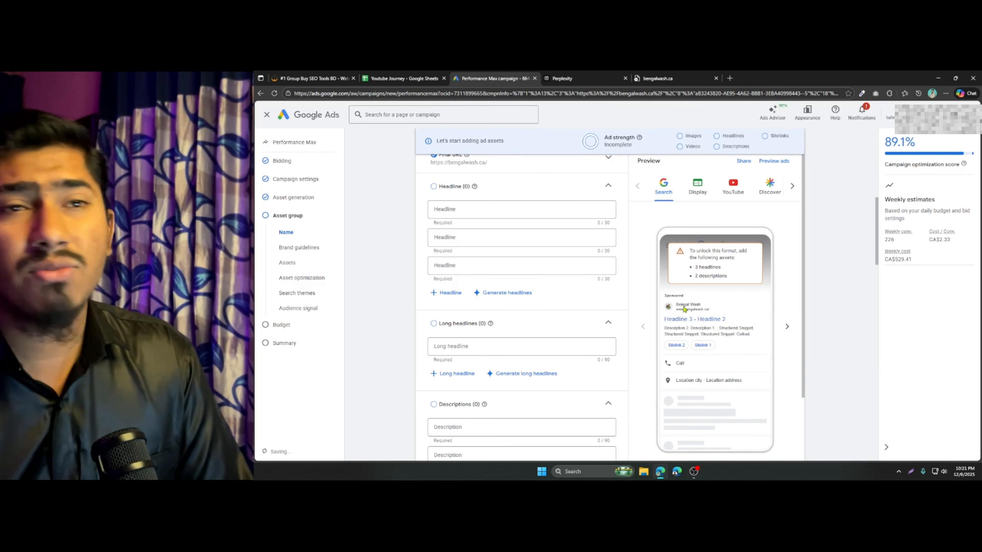
{"action": "scroll", "coordinate": [458, 197], "scroll_direction": "up", "scroll_amount": 5}
{"action": "scroll", "coordinate": [485, 224], "scroll_direction": "down", "scroll_amount": 3}
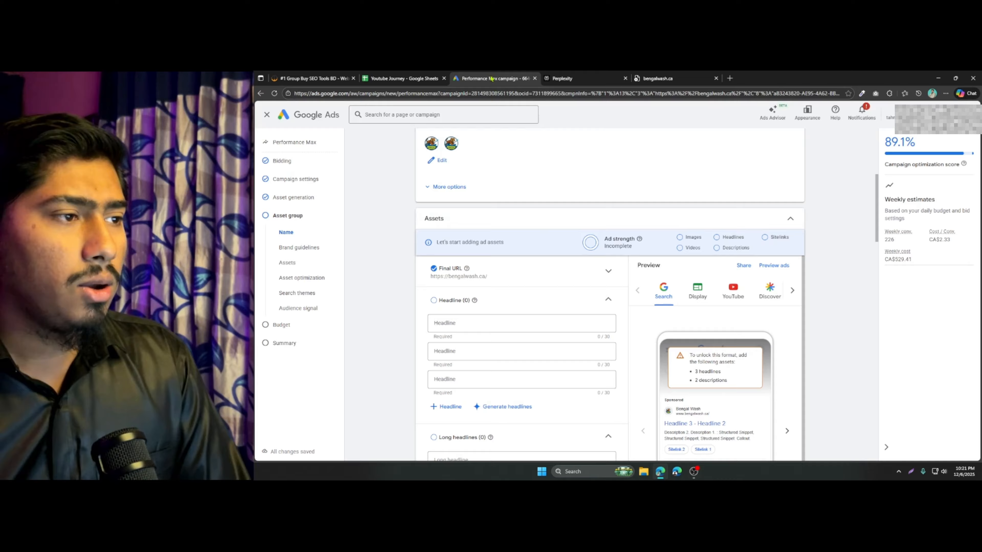
{"action": "right_click", "coordinate": [491, 79]}
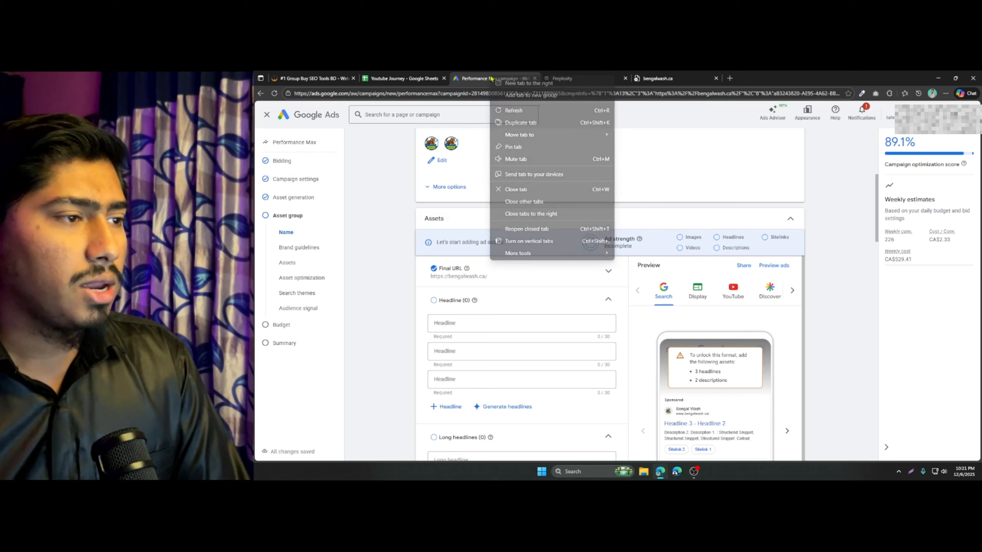
{"action": "left_click", "coordinate": [527, 125]}
{"action": "left_click", "coordinate": [637, 76]}
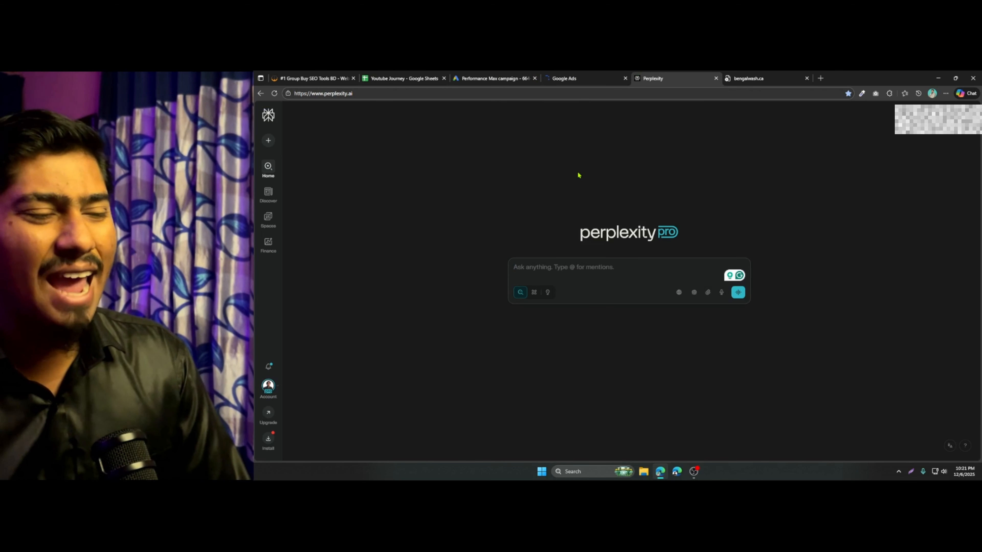
{"action": "left_click", "coordinate": [491, 78]}
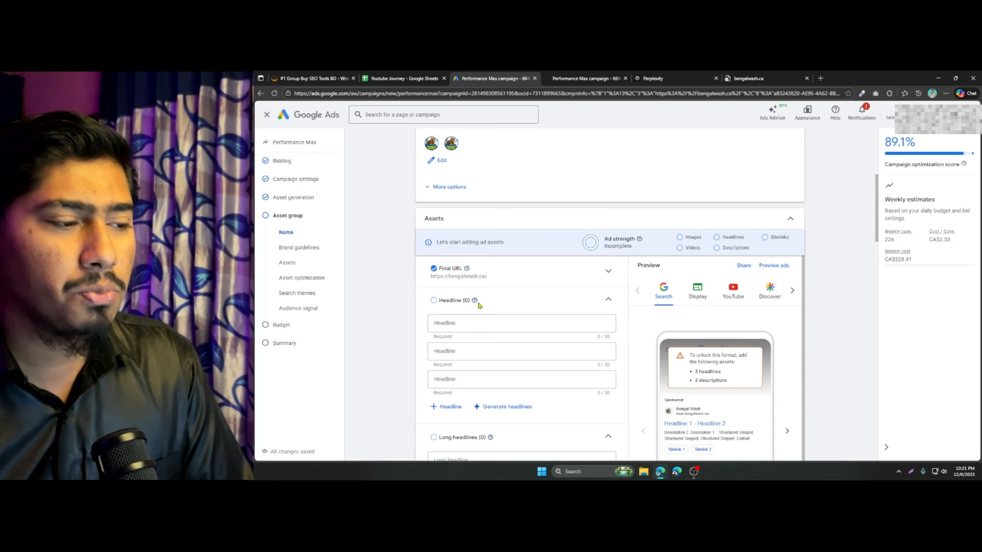
{"action": "scroll", "coordinate": [415, 348], "scroll_direction": "up", "scroll_amount": 3}
{"action": "left_click", "coordinate": [583, 75]}
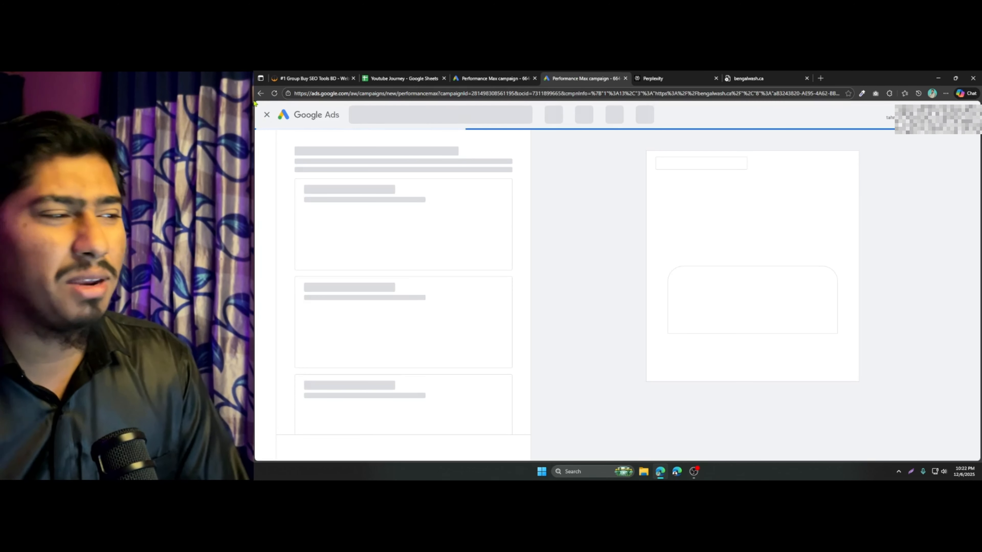
Exit campaign creation in the duplicate and open Asset Group 1 of the existing TR-Leads-PMax-Sep 25 campaign for editing.
{"action": "left_click", "coordinate": [268, 115]}
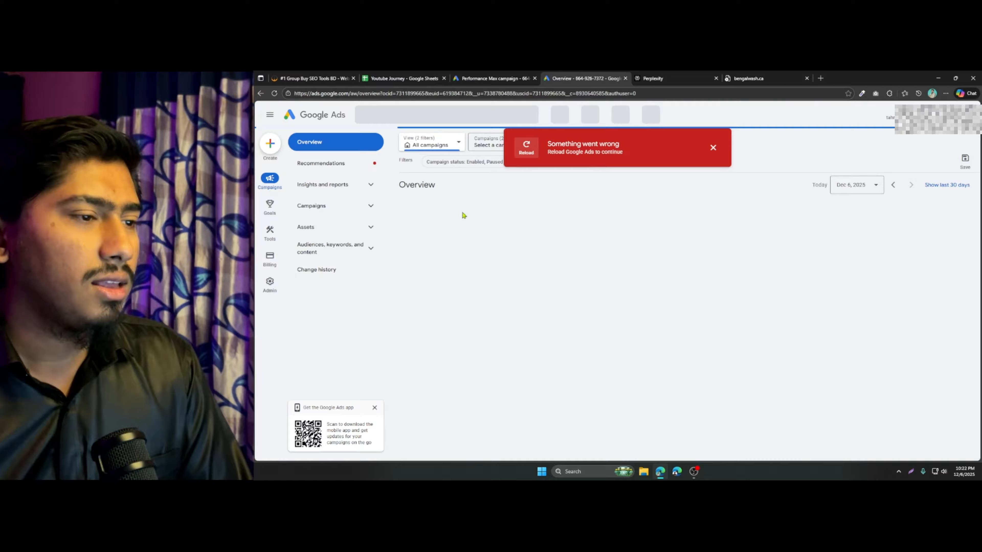
{"action": "left_click", "coordinate": [340, 206]}
{"action": "left_click", "coordinate": [343, 227]}
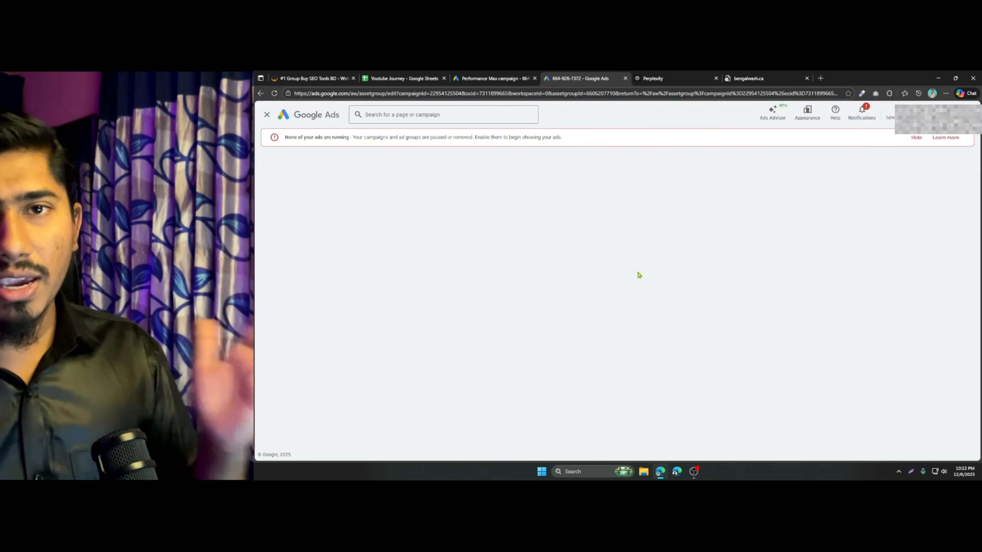
Copy the headline "Dirty Window & Clogged Gutter?" from the existing asset group into the new campaign's first headline.
{"action": "left_click", "coordinate": [491, 78]}
{"action": "scroll", "coordinate": [560, 333], "scroll_direction": "down", "scroll_amount": 3}
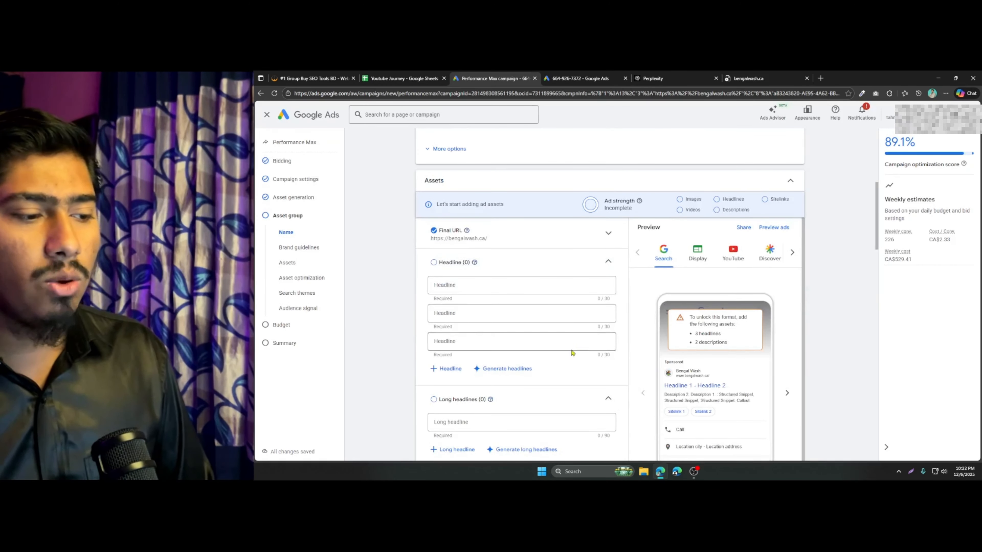
{"action": "scroll", "coordinate": [572, 352], "scroll_direction": "down", "scroll_amount": 4}
{"action": "scroll", "coordinate": [556, 276], "scroll_direction": "up", "scroll_amount": 2}
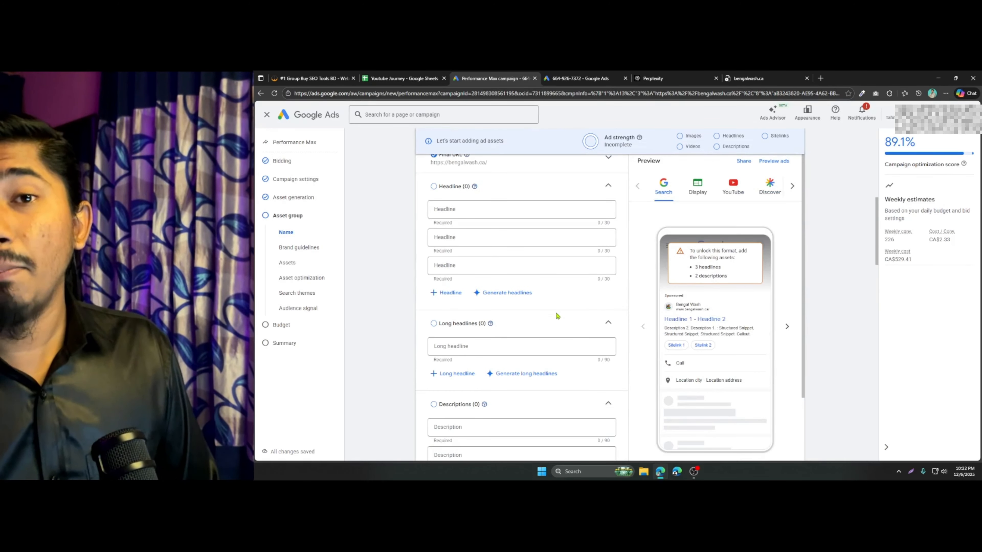
{"action": "left_click", "coordinate": [553, 75]}
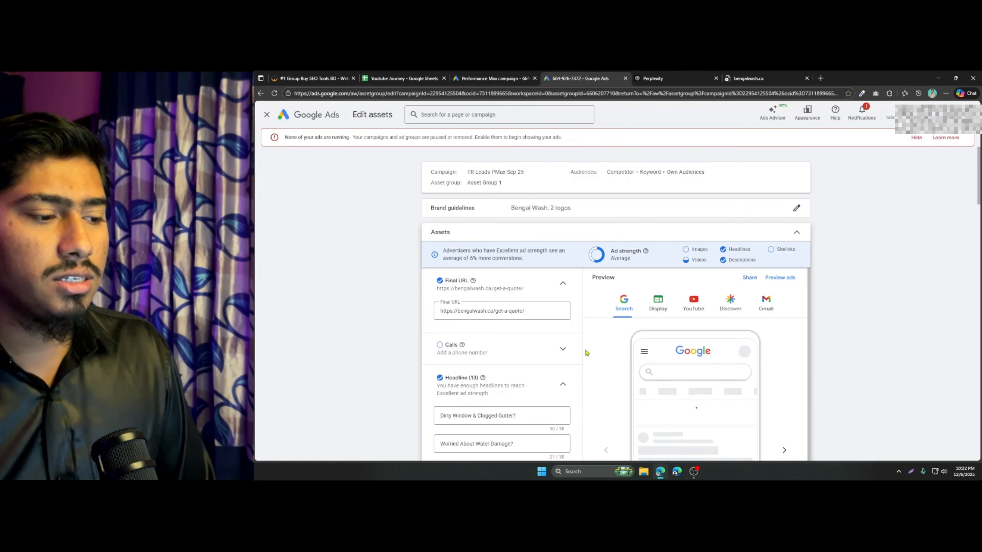
{"action": "scroll", "coordinate": [502, 386], "scroll_direction": "down", "scroll_amount": 3}
{"action": "triple_click", "coordinate": [527, 301]}
{"action": "key", "text": "ctrl+c"}
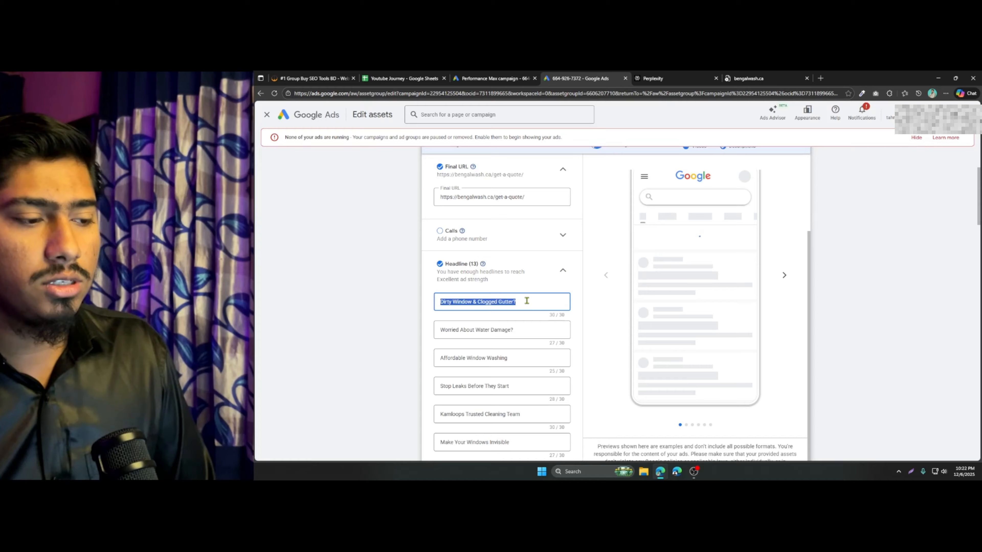
{"action": "left_click", "coordinate": [521, 79]}
{"action": "left_click", "coordinate": [489, 209]}
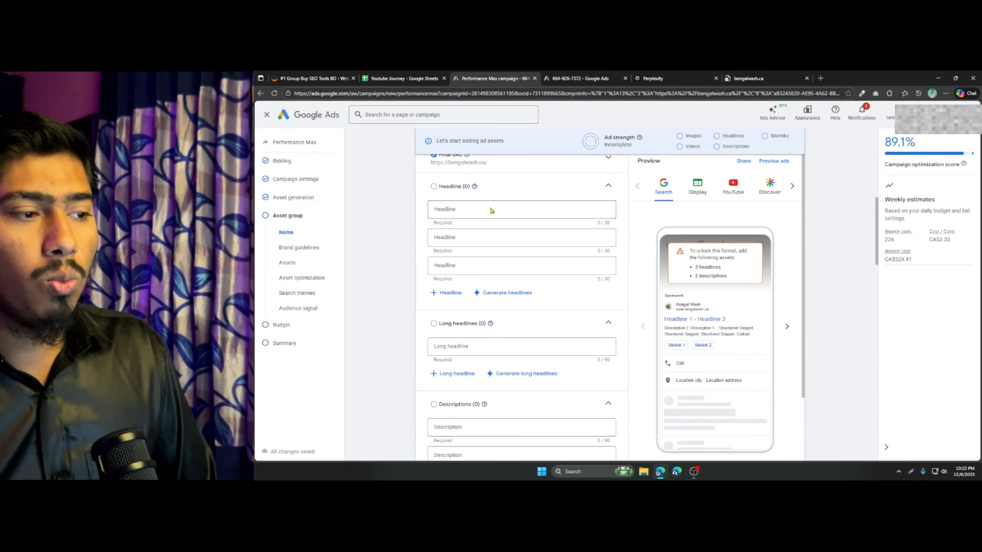
{"action": "key", "text": "ctrl+v"}
Copy the headline "Worried About Water Damage?" from the existing asset group into the new campaign's second headline.
{"action": "left_click", "coordinate": [576, 78]}
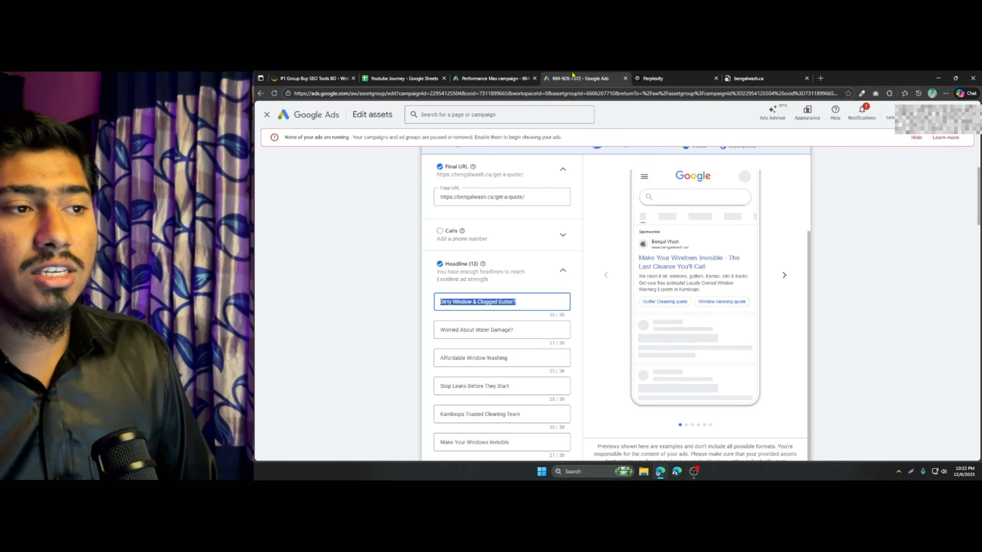
{"action": "triple_click", "coordinate": [504, 330]}
{"action": "key", "text": "ctrl+c"}
{"action": "left_click", "coordinate": [504, 79]}
{"action": "left_click", "coordinate": [489, 237]}
{"action": "key", "text": "ctrl+v"}
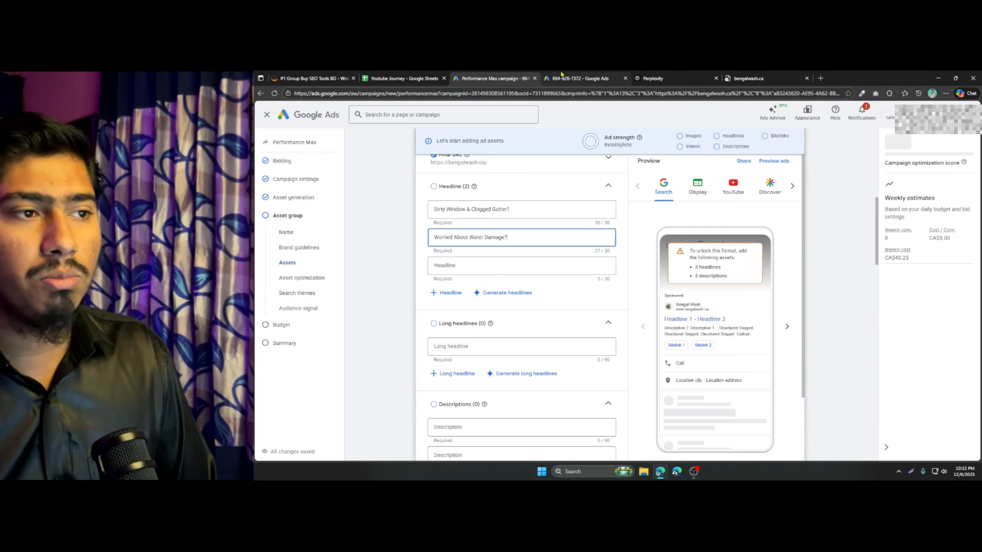
Copy the headline "Affordable Window Washing" from the existing asset group into the new campaign's third headline.
{"action": "left_click", "coordinate": [576, 79]}
{"action": "left_click", "coordinate": [506, 358]}
{"action": "triple_click", "coordinate": [507, 357]}
{"action": "key", "text": "ctrl+c"}
{"action": "left_click", "coordinate": [504, 79]}
{"action": "left_click", "coordinate": [506, 265]}
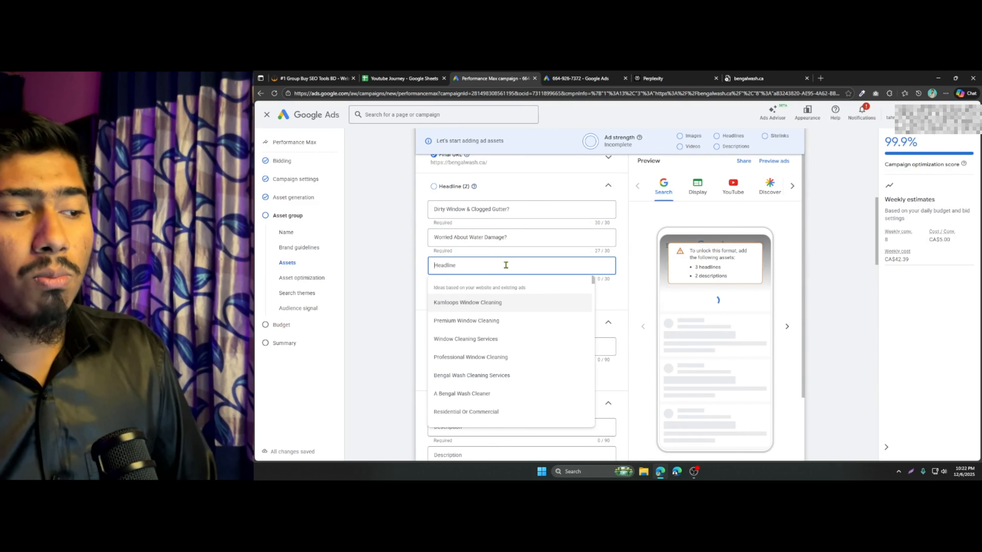
{"action": "key", "text": "ctrl+v"}
Copy the headline "Stop Leaks Before They Start" from the existing asset group into the new campaign's fourth headline.
{"action": "left_click", "coordinate": [576, 79]}
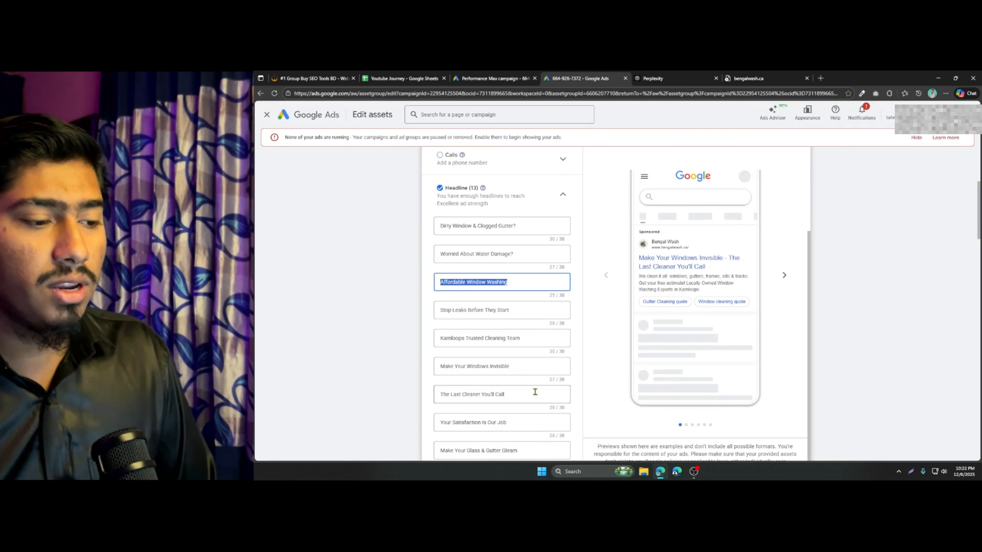
{"action": "triple_click", "coordinate": [522, 309]}
{"action": "left_click", "coordinate": [494, 76]}
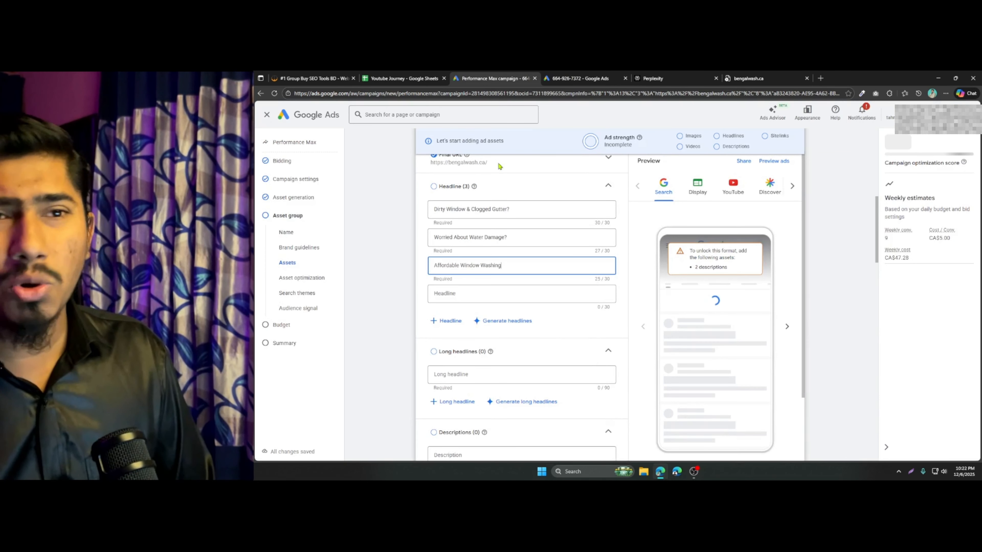
{"action": "left_click", "coordinate": [488, 295]}
{"action": "key", "text": "ctrl+v"}
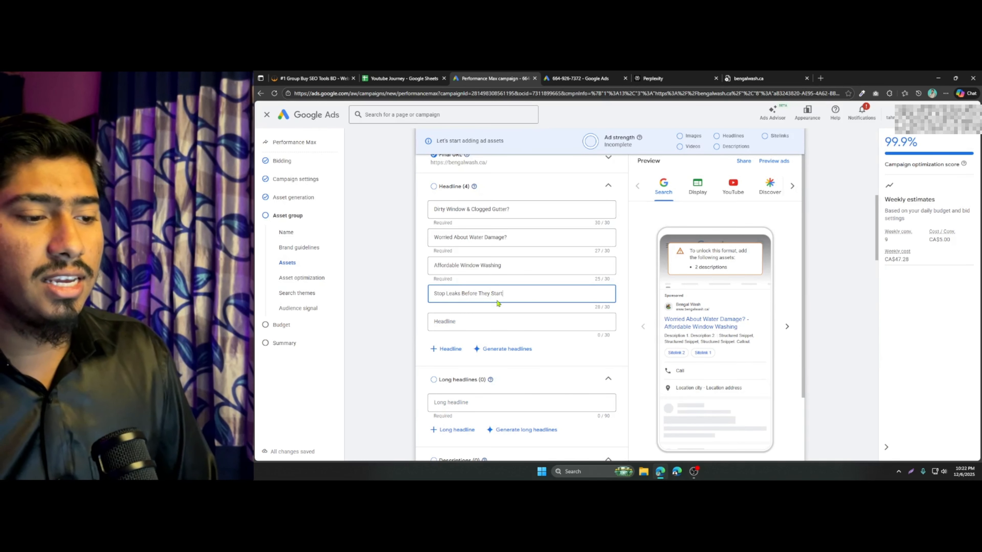
Copy the headline "Kamloops Trusted Cleaning Team" from the existing asset group into the new campaign's fifth headline.
{"action": "left_click", "coordinate": [562, 78]}
{"action": "left_click", "coordinate": [532, 339]}
{"action": "key", "text": "ctrl+a"}
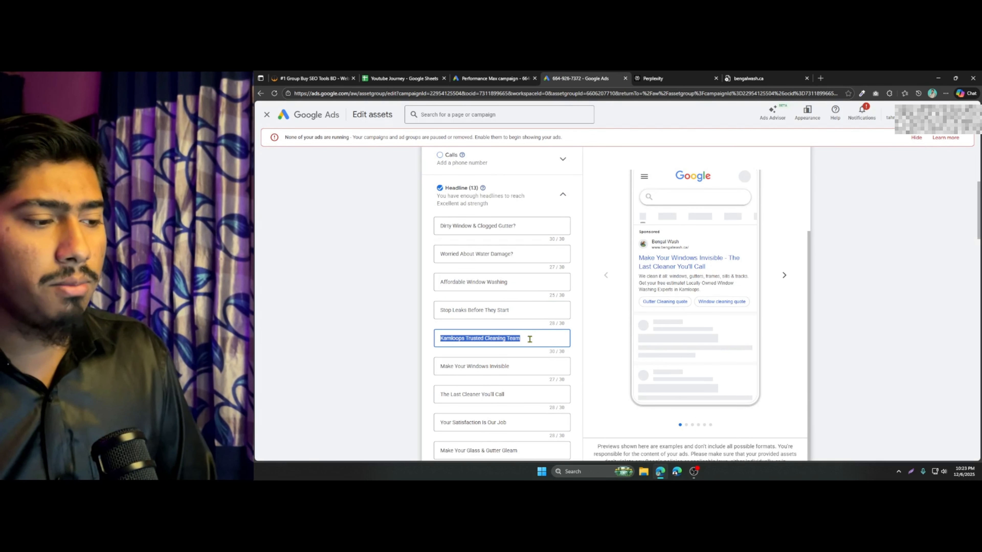
{"action": "left_click", "coordinate": [499, 77]}
{"action": "left_click", "coordinate": [489, 324]}
{"action": "key", "text": "ctrl+v"}
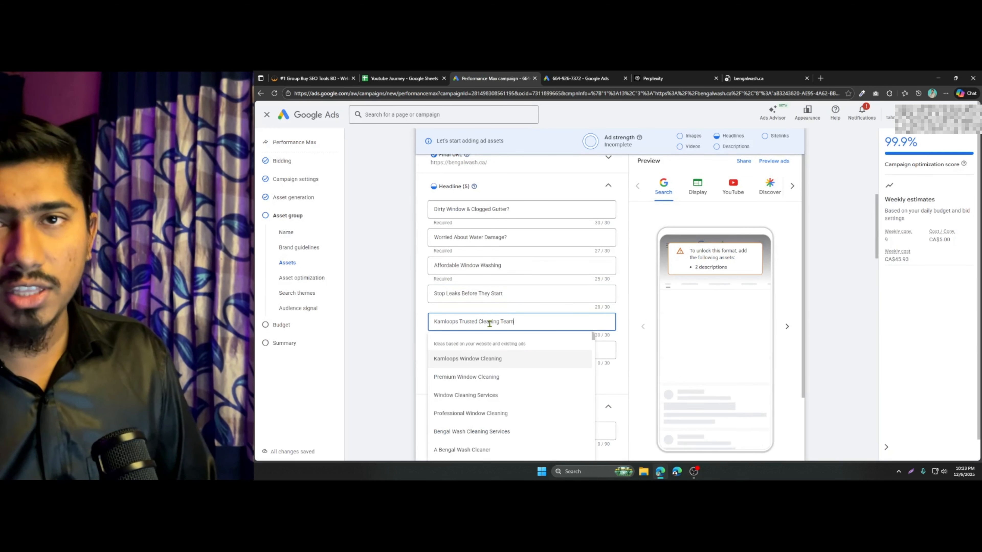
Copy the headline "Make Your Windows Invisible" from the existing asset group into the new campaign's sixth headline.
{"action": "left_click", "coordinate": [580, 78]}
{"action": "scroll", "coordinate": [507, 384], "scroll_direction": "down", "scroll_amount": 2}
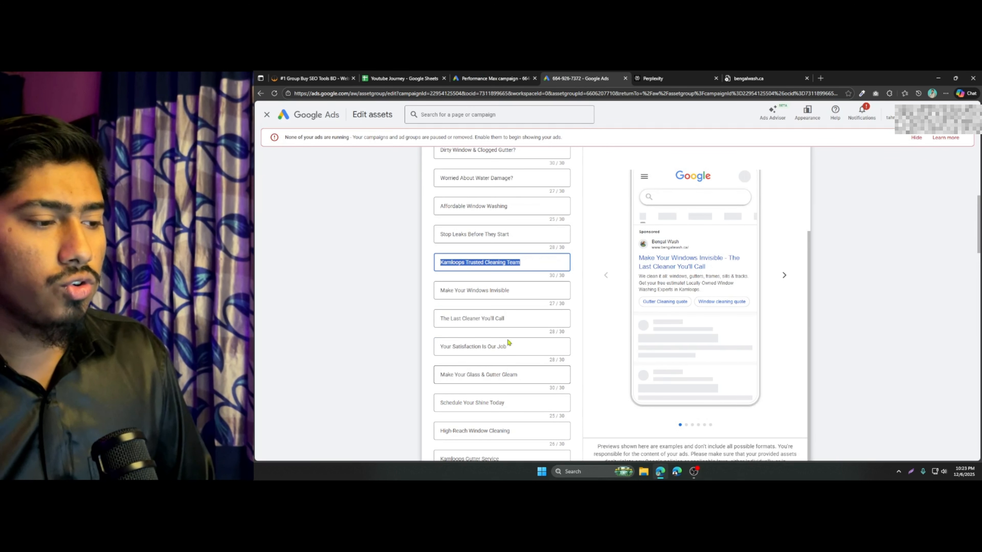
{"action": "left_click", "coordinate": [527, 291]}
{"action": "key", "text": "ctrl+a"}
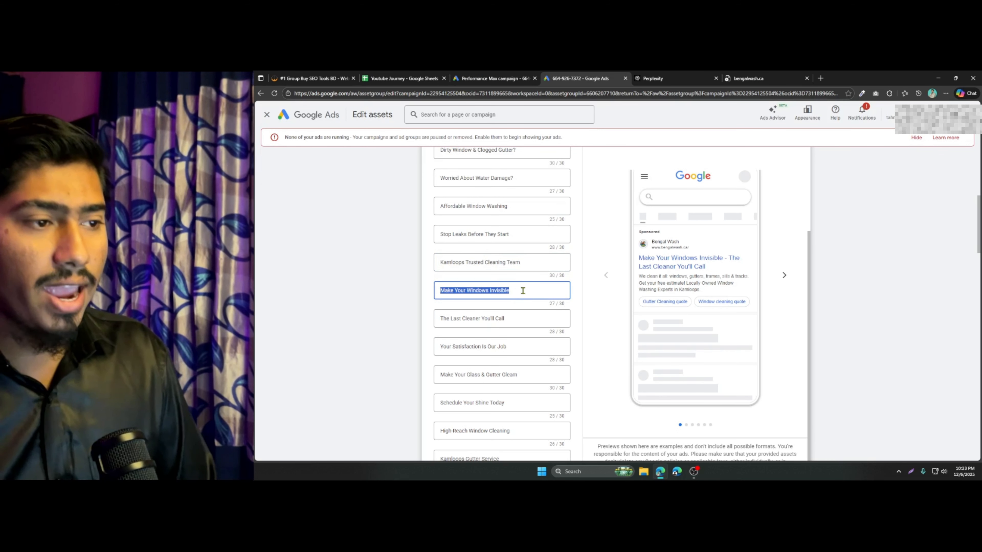
{"action": "left_click", "coordinate": [494, 79]}
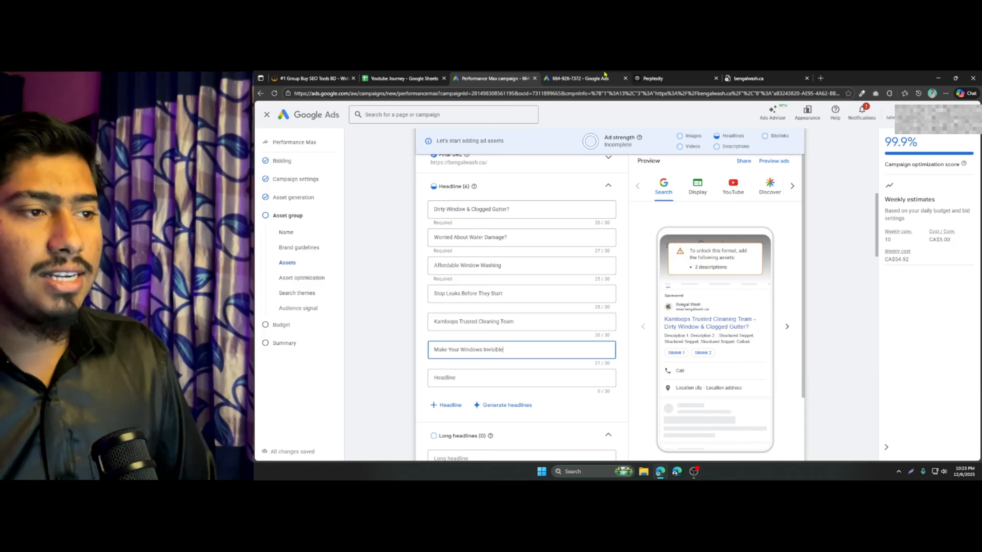
Copy the existing headlines from "The Last Cleaner You'll Call" through "Kamloops Gutter Service" into the new campaign's next headline fields.
{"action": "left_click", "coordinate": [580, 78]}
{"action": "left_click", "coordinate": [493, 320]}
{"action": "key", "text": "ctrl+a"}
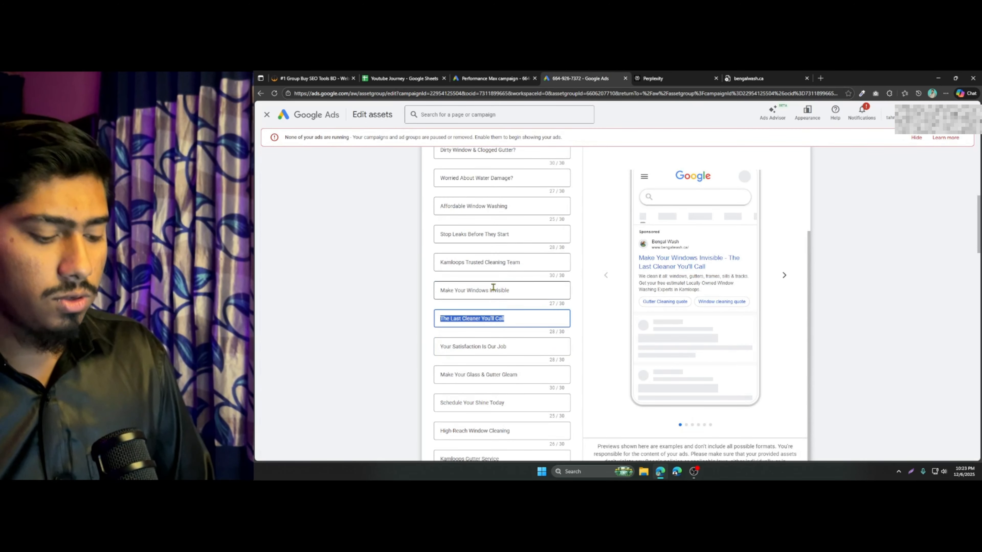
{"action": "left_click", "coordinate": [494, 78]}
{"action": "left_click", "coordinate": [464, 379]}
{"action": "key", "text": "ctrl+v"}
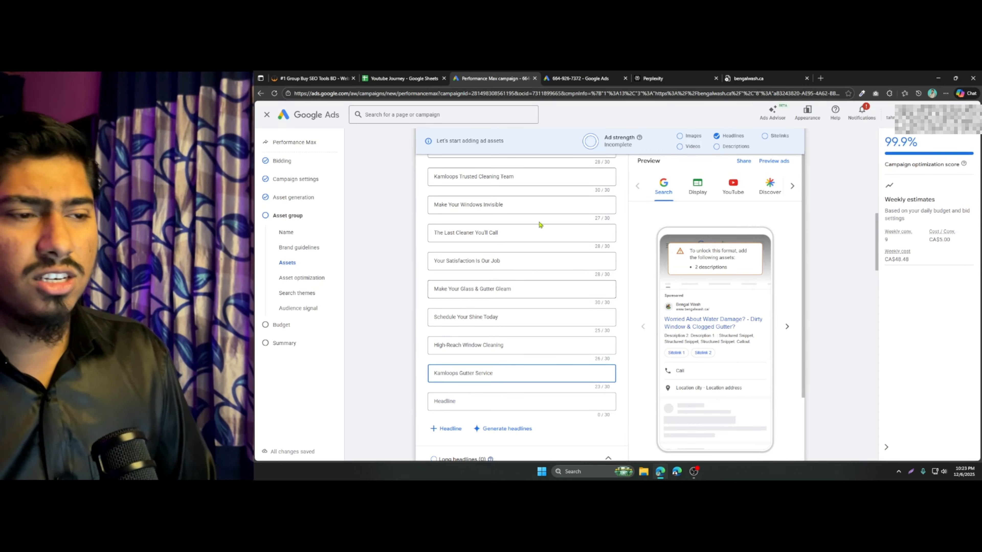
Copy "Pro Window Cleaning for a Streak-Free Shine Every Time" from the existing asset group into the new campaign's first long headline.
{"action": "left_click", "coordinate": [575, 80]}
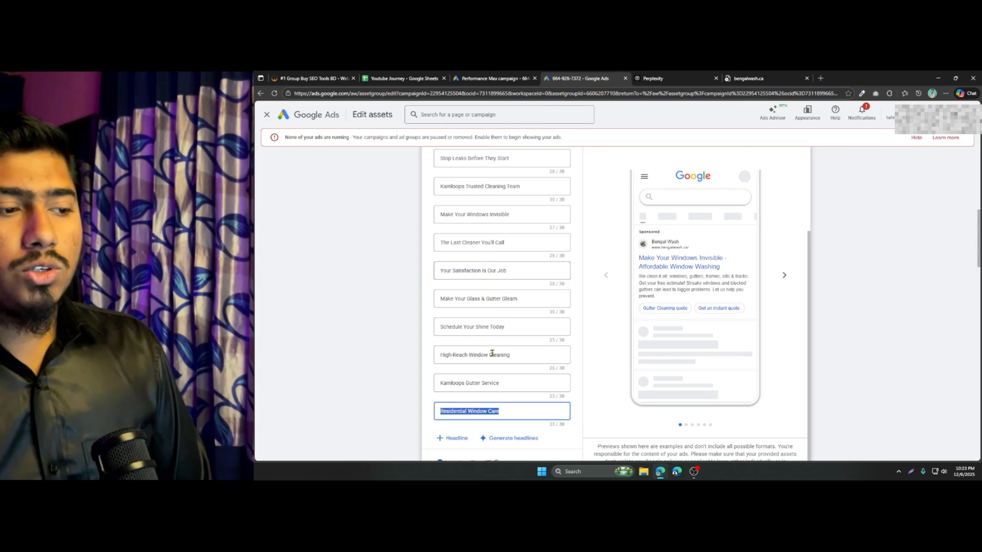
{"action": "scroll", "coordinate": [493, 354], "scroll_direction": "down", "scroll_amount": 5}
{"action": "left_click", "coordinate": [497, 311]}
{"action": "key", "text": "ctrl+a"}
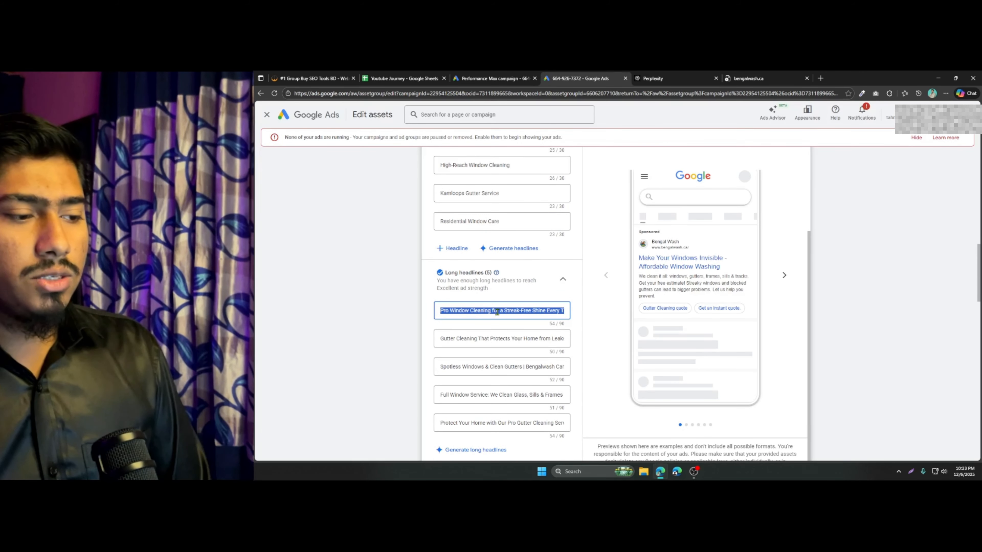
{"action": "left_click", "coordinate": [495, 78]}
{"action": "left_click", "coordinate": [490, 242]}
{"action": "key", "text": "ctrl+v"}
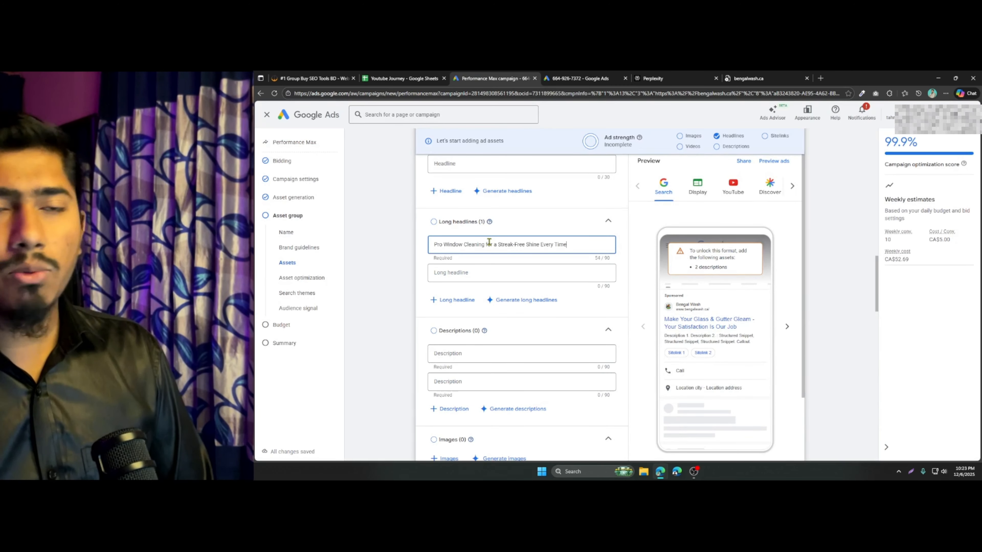
Copy "Gutter Cleaning That Protects Your Home from Leaks" from the existing asset group into the new campaign's second long headline.
{"action": "left_click", "coordinate": [557, 78]}
{"action": "left_click", "coordinate": [497, 339]}
{"action": "key", "text": "ctrl+a"}
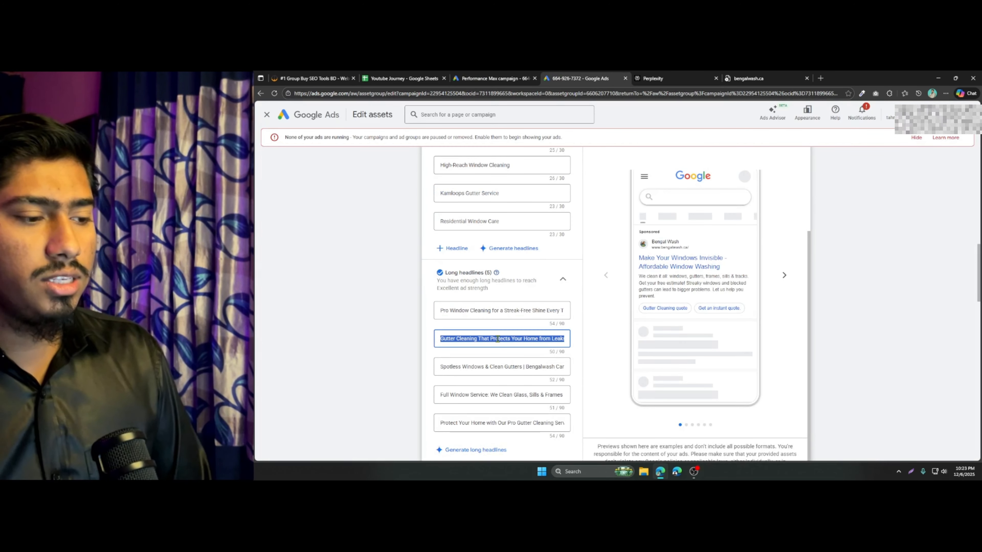
{"action": "left_click", "coordinate": [472, 74]}
{"action": "left_click", "coordinate": [493, 273]}
{"action": "key", "text": "ctrl+v"}
Copy the long headlines "Spotless Windows & Clean Gutters | Bengalwash Canada" and "Full Window Service: We Clean Glass, Sills & Frames" into the new campaign.
{"action": "left_click", "coordinate": [482, 309]}
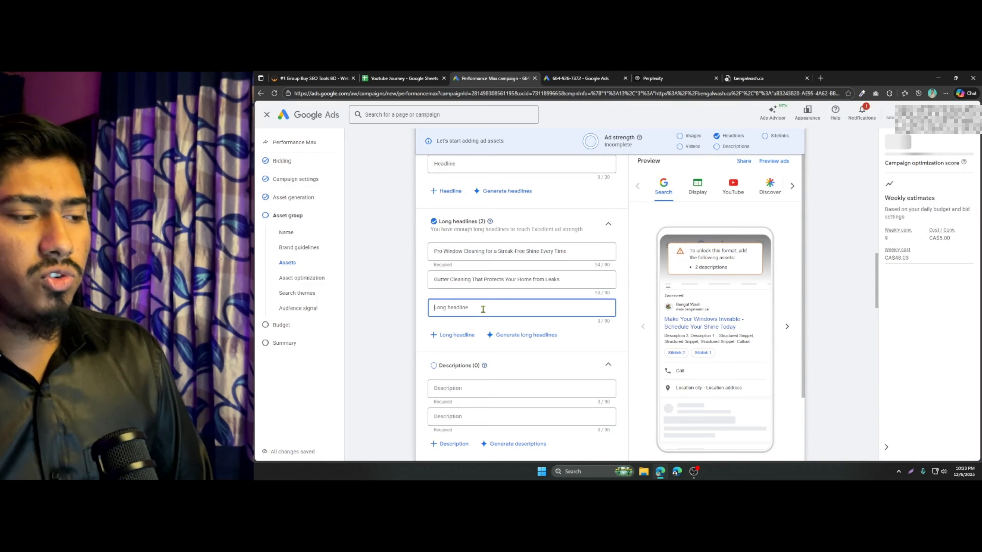
{"action": "key", "text": "ctrl+v"}
{"action": "left_click", "coordinate": [601, 76]}
{"action": "left_click", "coordinate": [464, 393]}
{"action": "key", "text": "ctrl+a"}
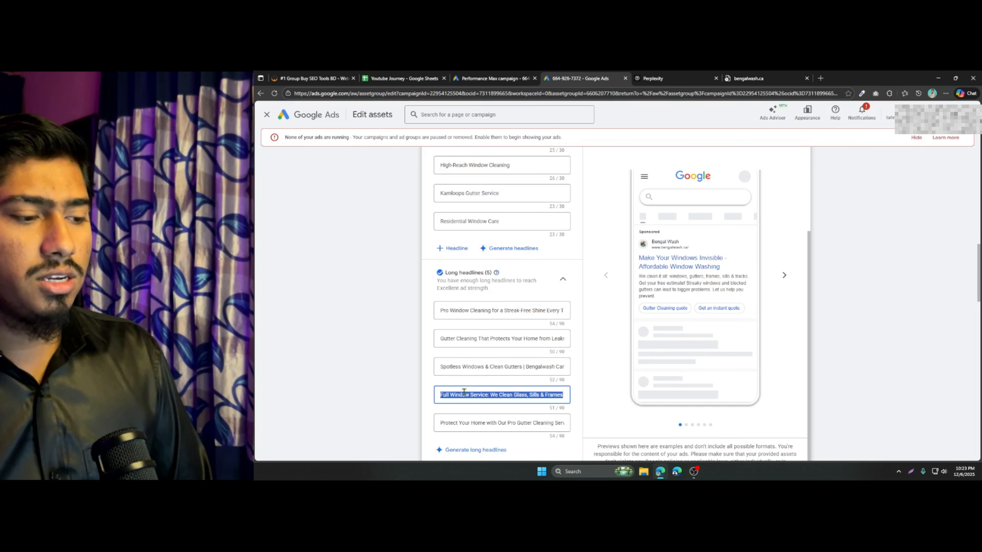
Copy the existing description "Kamloops' Most Trusted Window & Gutter Cleaning Team" for the new campaign's first description.
{"action": "scroll", "coordinate": [551, 371], "scroll_direction": "down", "scroll_amount": 4}
{"action": "left_click", "coordinate": [508, 368]}
{"action": "key", "text": "ctrl+a"}
{"action": "key", "text": "ctrl+c"}
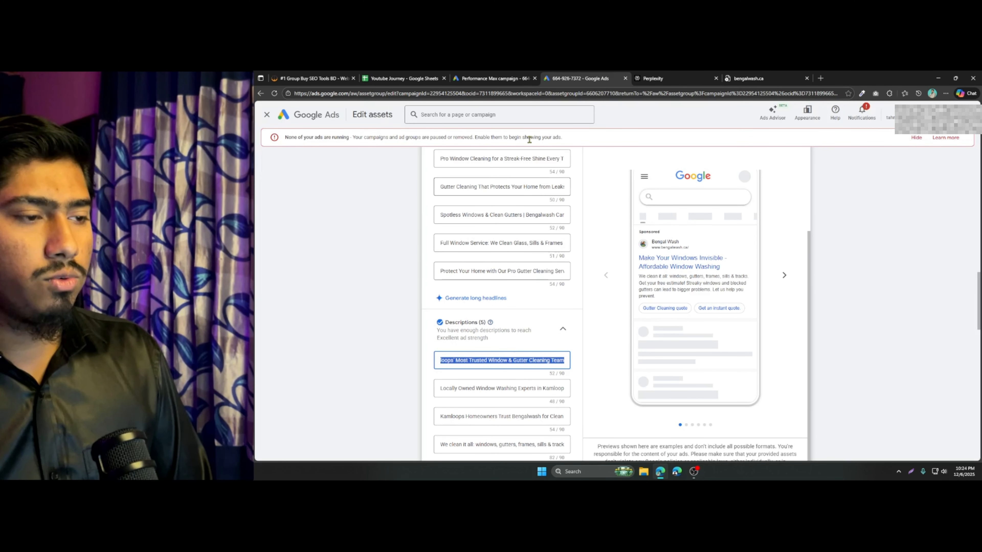
{"action": "left_click", "coordinate": [492, 79]}
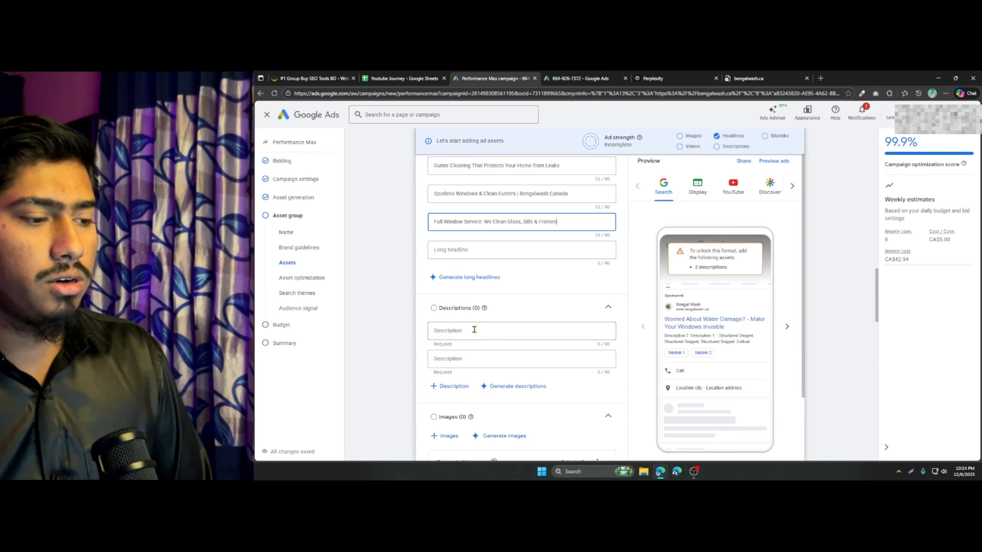
Copy the descriptions "Locally Owned Window Washing Experts in Kamloops", "Kamloops Homeowners Trust Bengalwash for Clean Windows" and "We clean it all" into the new campaign.
{"action": "left_click", "coordinate": [579, 75]}
{"action": "scroll", "coordinate": [437, 291], "scroll_direction": "down", "scroll_amount": 2}
{"action": "left_click", "coordinate": [456, 341]}
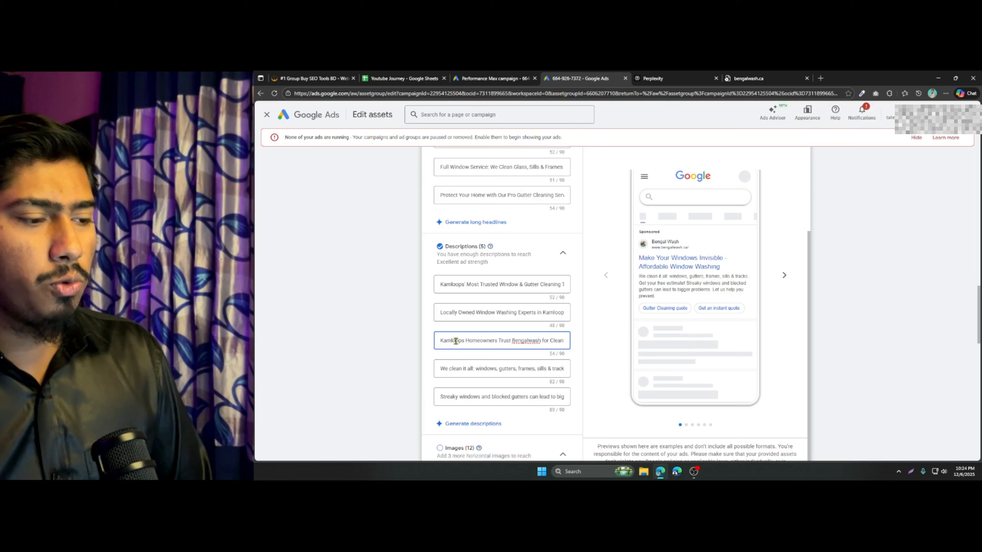
{"action": "scroll", "coordinate": [394, 355], "scroll_direction": "down", "scroll_amount": 2}
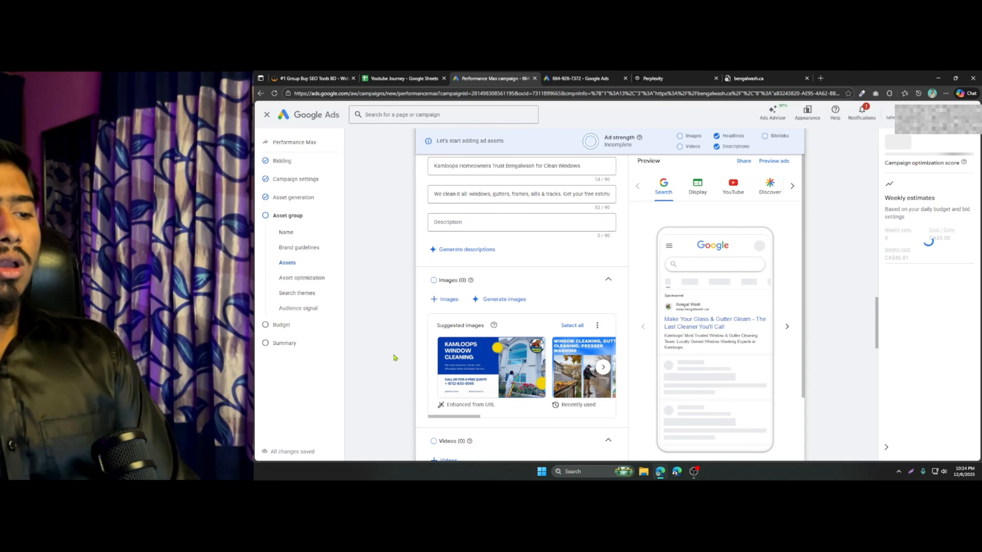
Open the image selection for the new campaign's asset group.
{"action": "scroll", "coordinate": [433, 216], "scroll_direction": "down", "scroll_amount": 2}
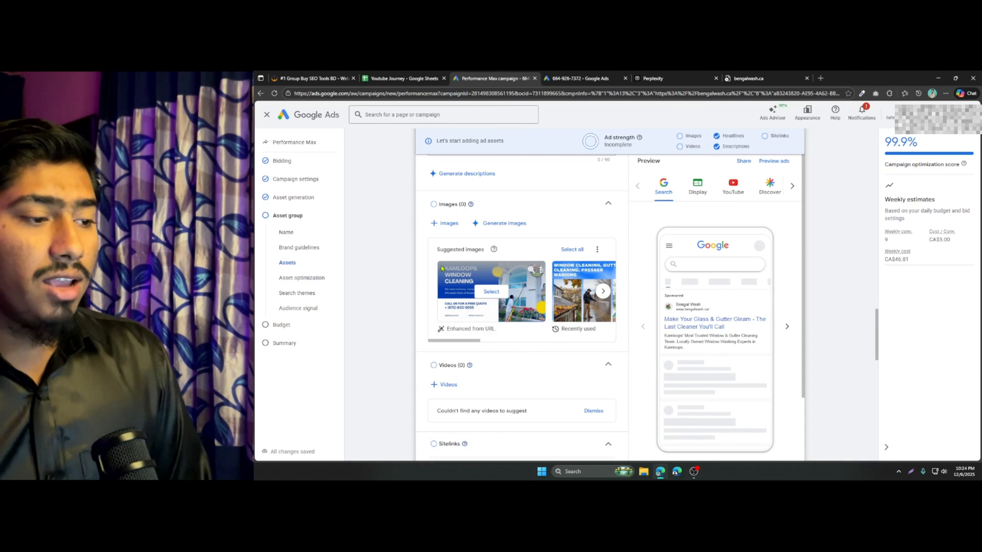
{"action": "left_click", "coordinate": [450, 224]}
{"action": "left_click", "coordinate": [836, 135]}
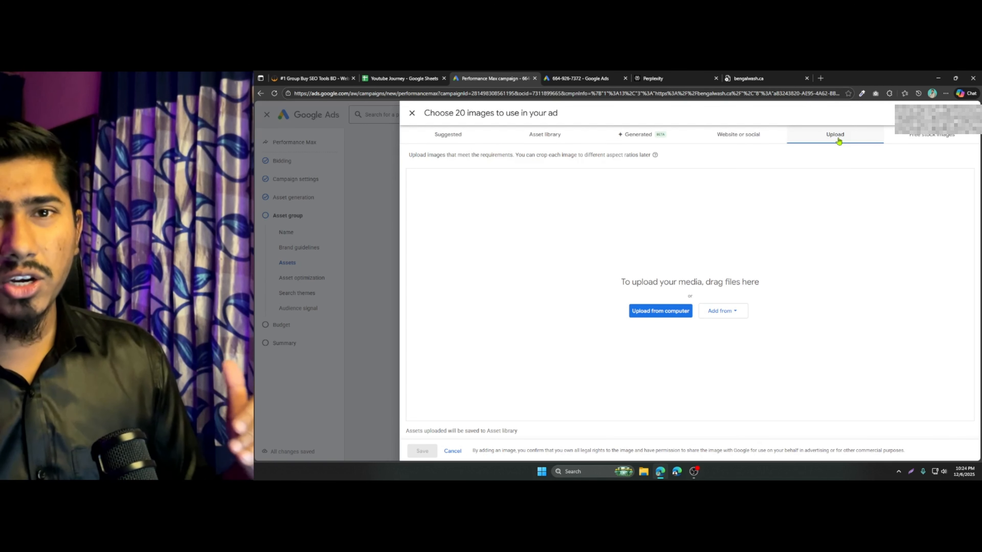
{"action": "left_click", "coordinate": [659, 312]}
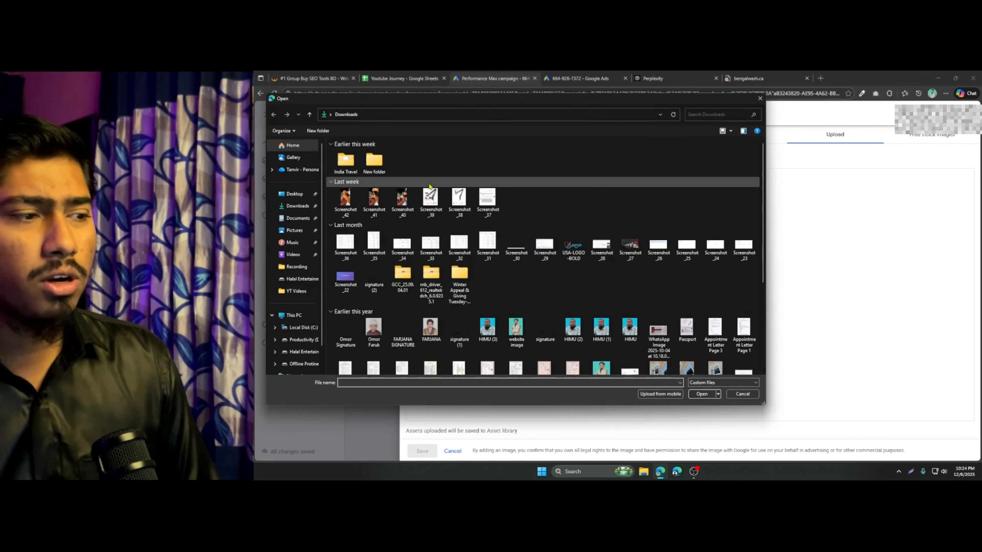
{"action": "left_click", "coordinate": [760, 99]}
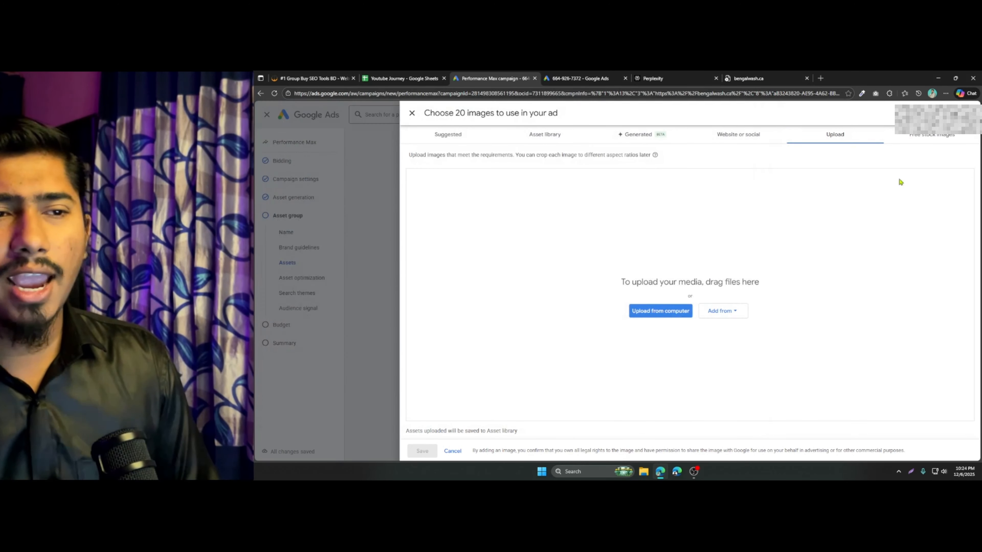
Select Before After.jpg and Frame 1.jpg through Frame 5.jpg from the asset library for the asset group.
{"action": "left_click", "coordinate": [451, 139]}
{"action": "left_click", "coordinate": [522, 139]}
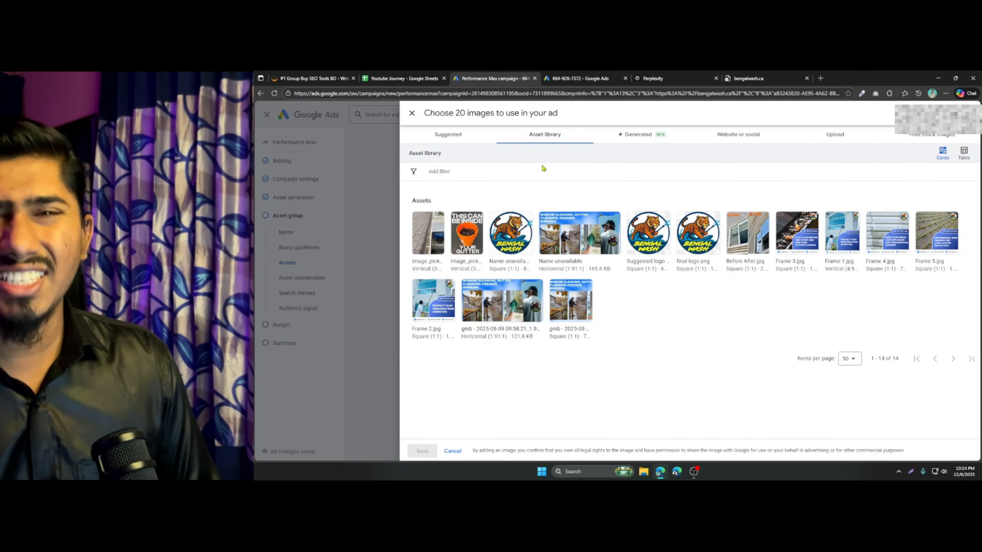
{"action": "left_click", "coordinate": [748, 234]}
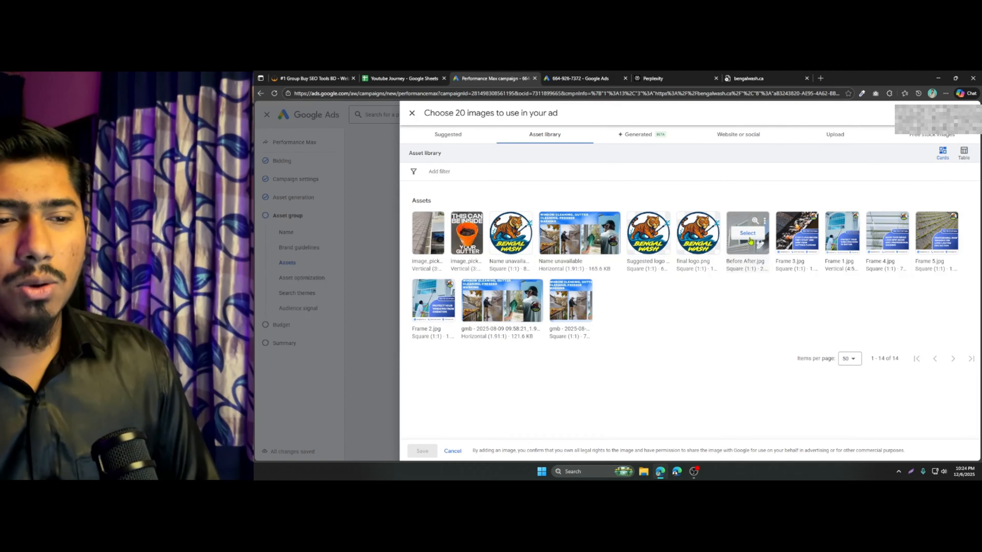
{"action": "left_click", "coordinate": [842, 239]}
{"action": "left_click", "coordinate": [870, 239]}
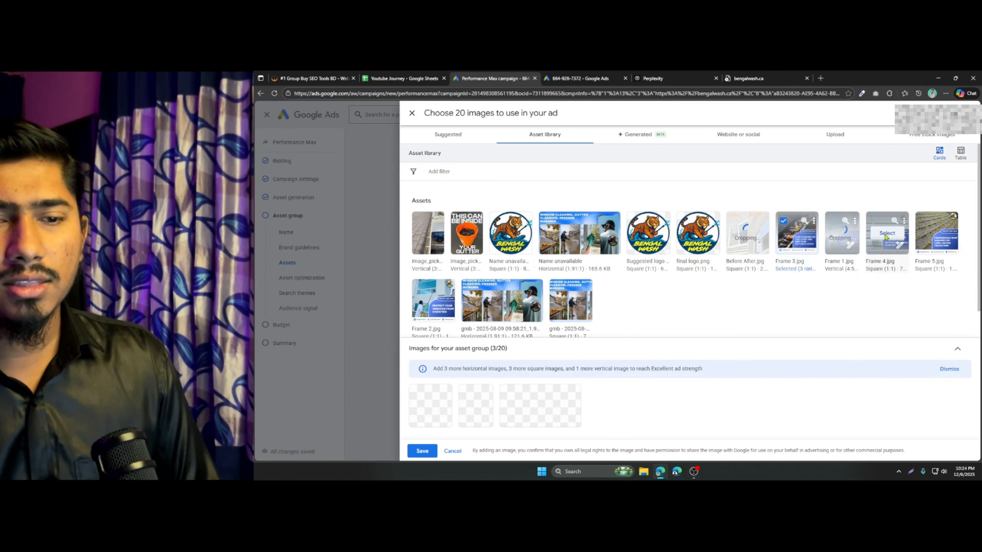
{"action": "left_click", "coordinate": [936, 234]}
{"action": "left_click", "coordinate": [433, 301]}
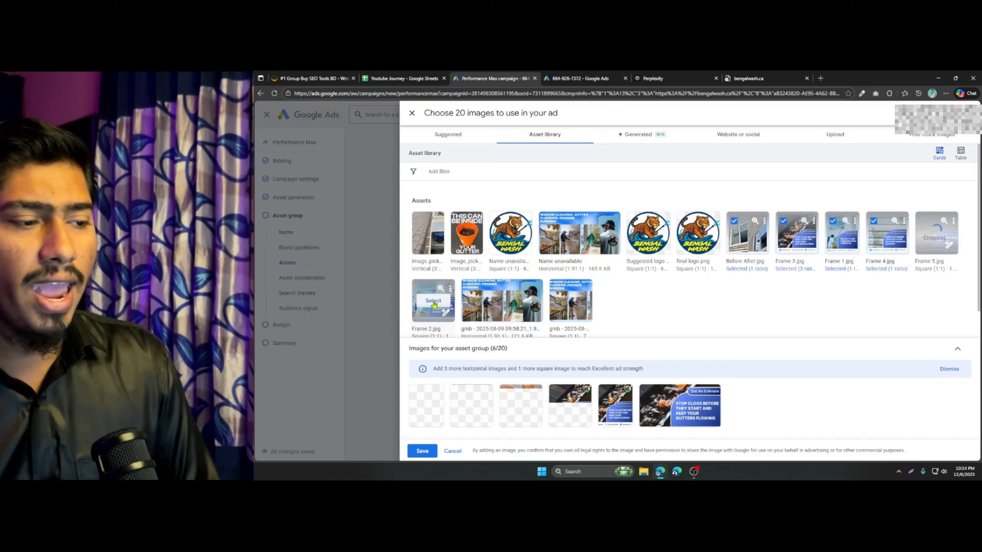
Add the square gmb image and the two vertical images from the asset library, and save the image selection.
{"action": "left_click", "coordinate": [570, 301]}
{"action": "left_click", "coordinate": [429, 233]}
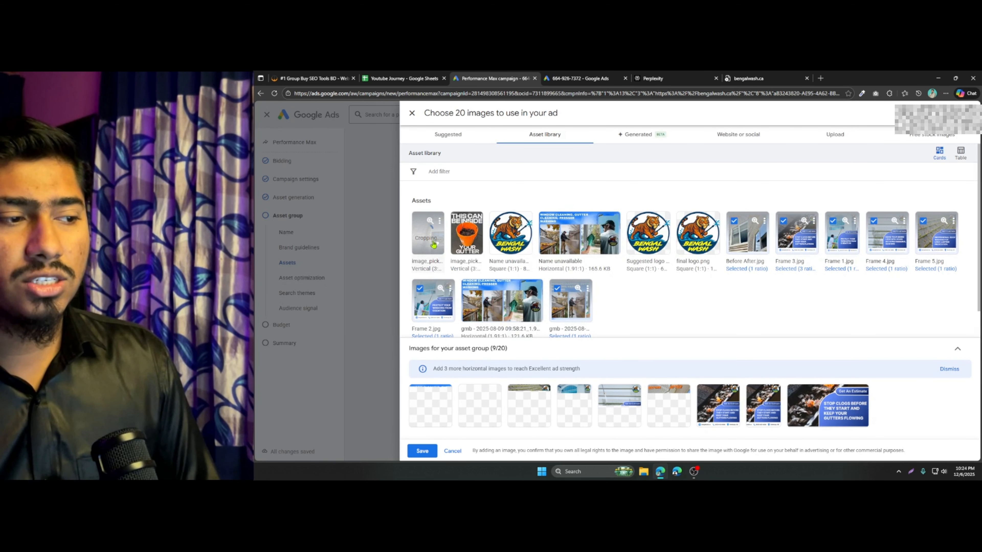
{"action": "left_click", "coordinate": [467, 234]}
{"action": "left_click", "coordinate": [412, 115]}
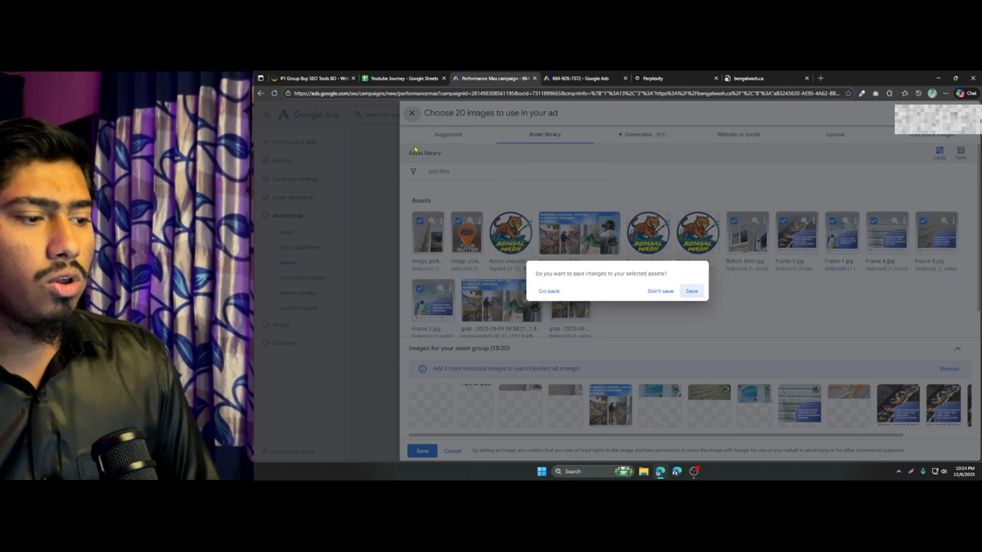
{"action": "left_click", "coordinate": [691, 292]}
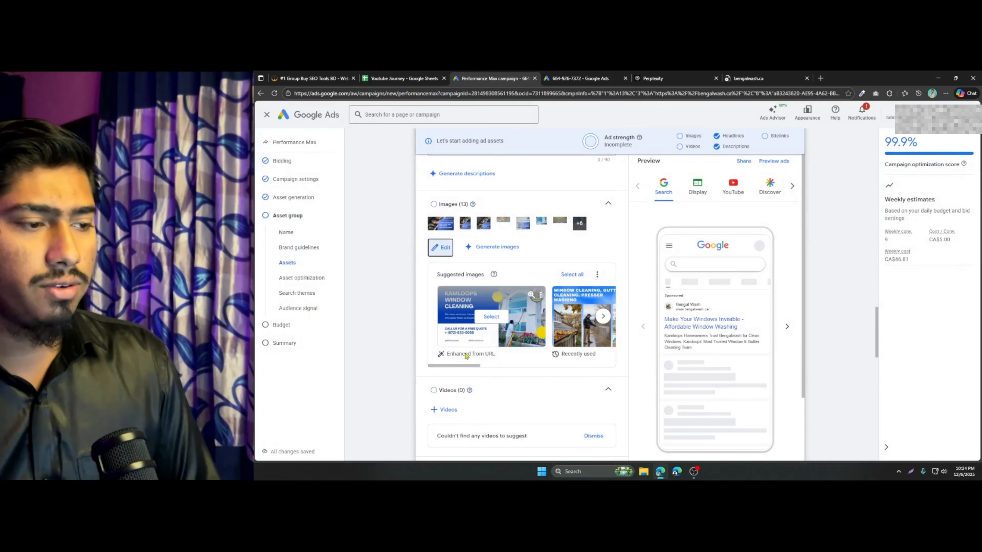
Open the new campaign's video selection and check which videos the existing asset group uses in its own video selection.
{"action": "left_click", "coordinate": [452, 432]}
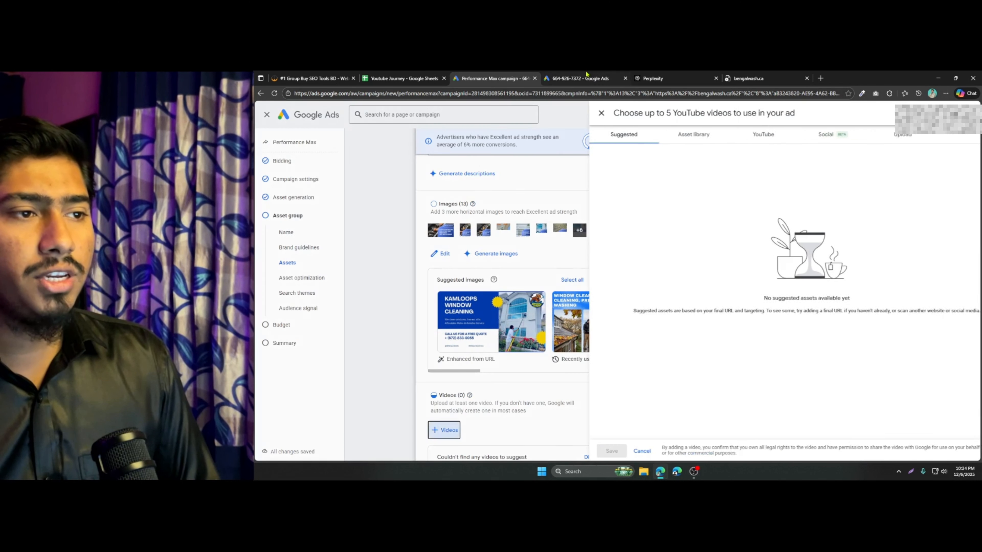
{"action": "key", "text": "ctrl+Tab"}
{"action": "scroll", "coordinate": [499, 368], "scroll_direction": "down", "scroll_amount": 5}
{"action": "scroll", "coordinate": [499, 382], "scroll_direction": "down", "scroll_amount": 2}
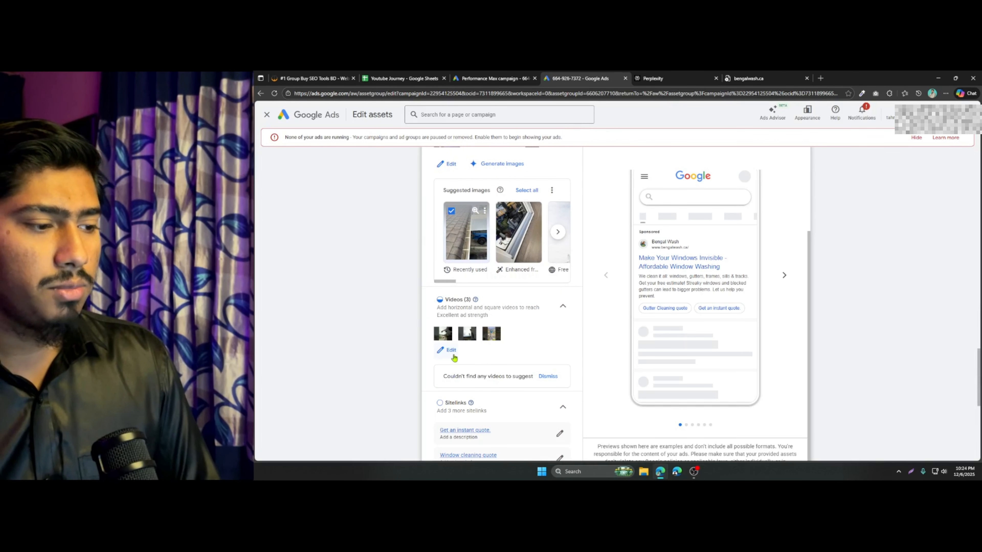
{"action": "left_click", "coordinate": [449, 350]}
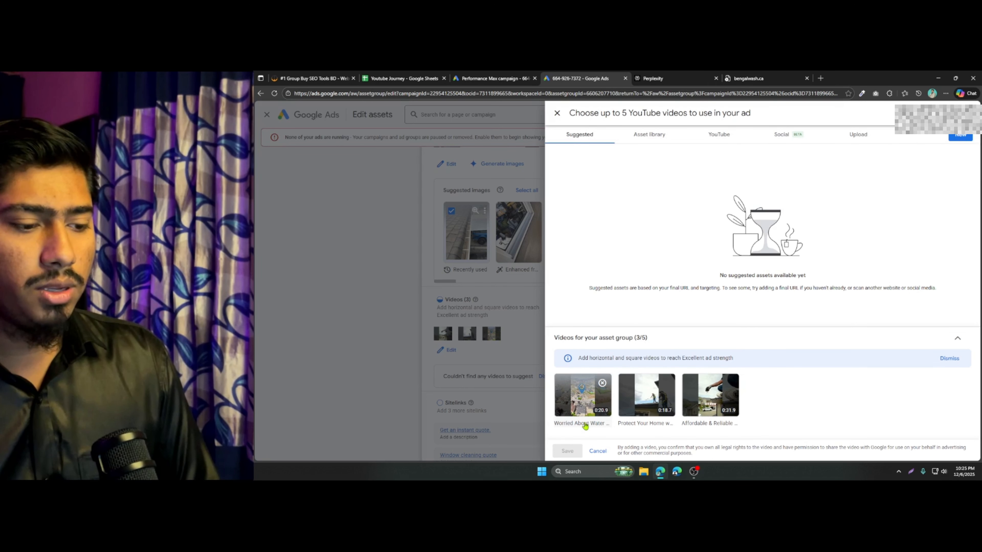
Copy the link of the Affordable & Reliable Windows & Gutters Cleaning video from the existing asset library and add that video to the new asset group.
{"action": "left_click", "coordinate": [654, 135]}
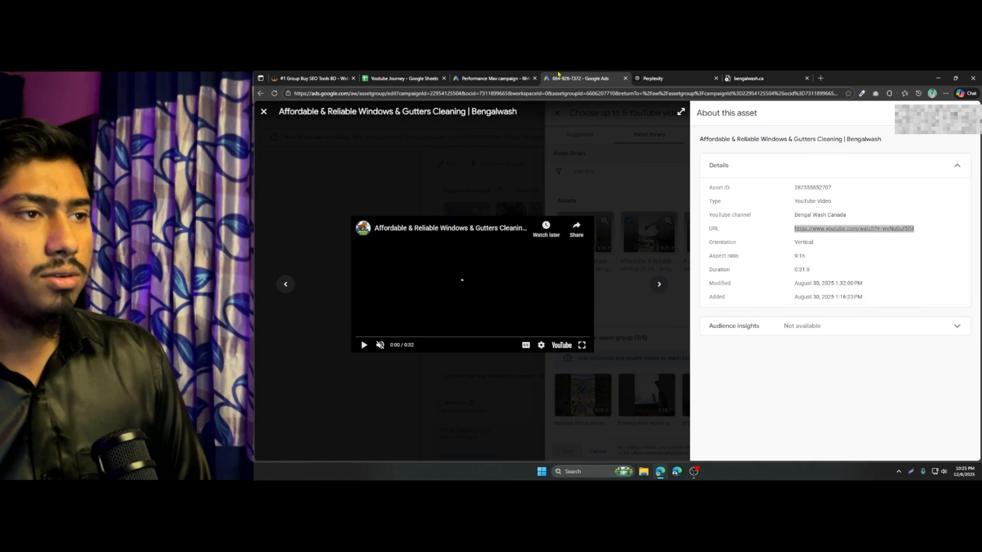
{"action": "left_click", "coordinate": [498, 79]}
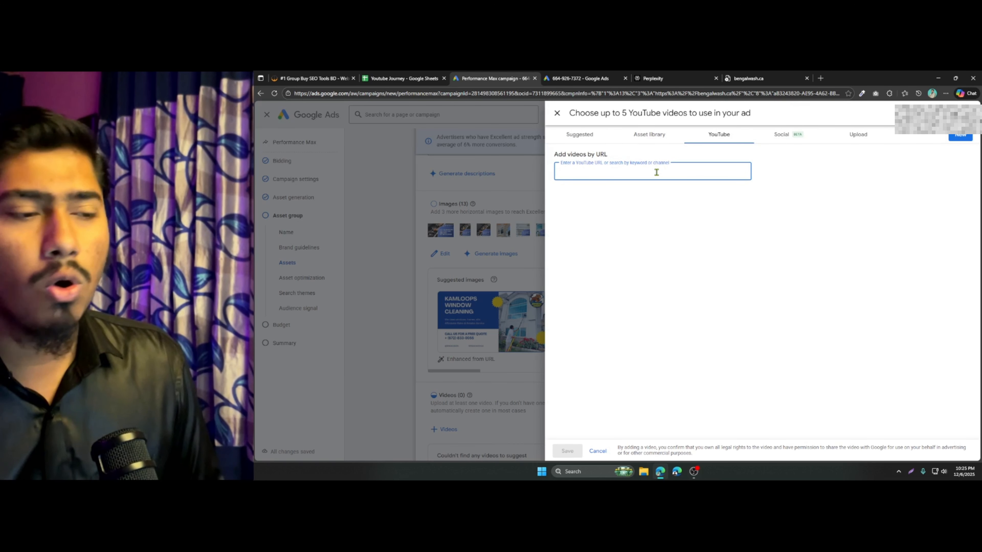
{"action": "key", "text": "ctrl+v"}
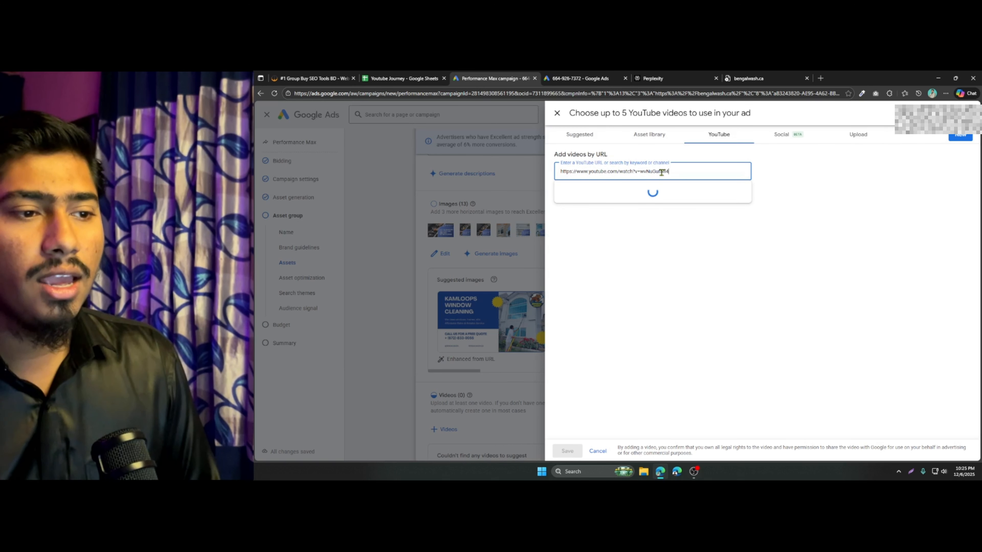
{"action": "left_click", "coordinate": [670, 216]}
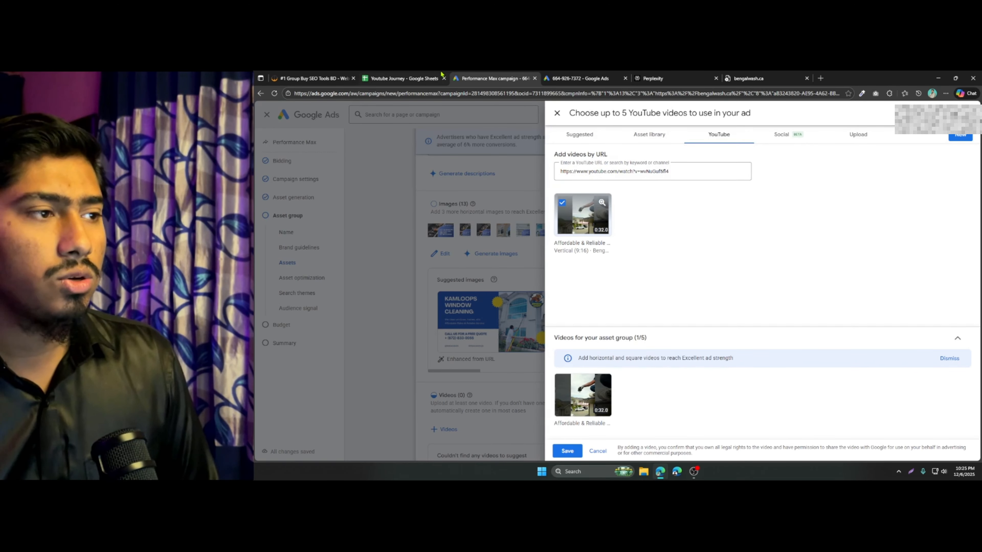
Copy the YouTube link of the Protect Your Home with Our Pro Gutter Cleaning Service video from the existing campaign's asset library.
{"action": "left_click", "coordinate": [580, 79]}
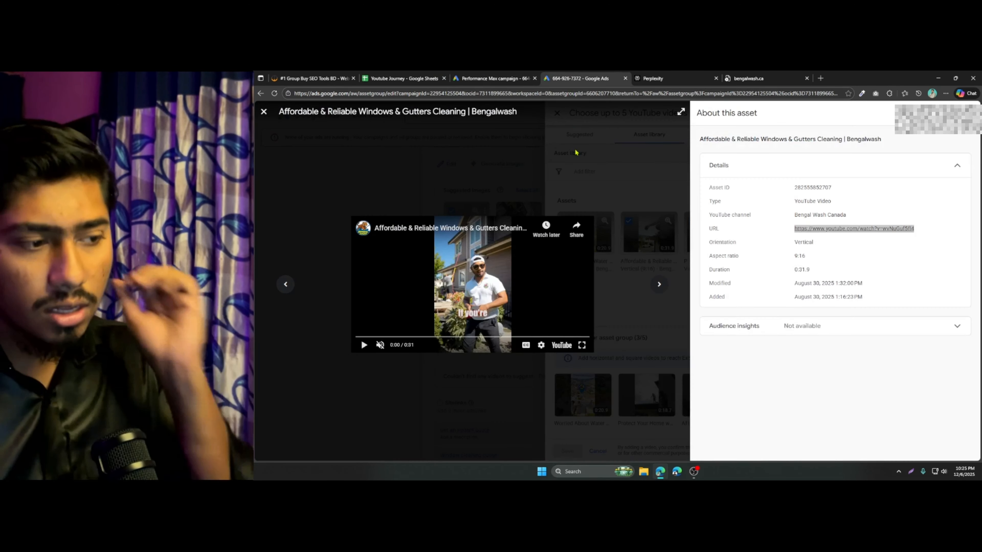
{"action": "left_click", "coordinate": [659, 285]}
{"action": "left_click", "coordinate": [446, 299]}
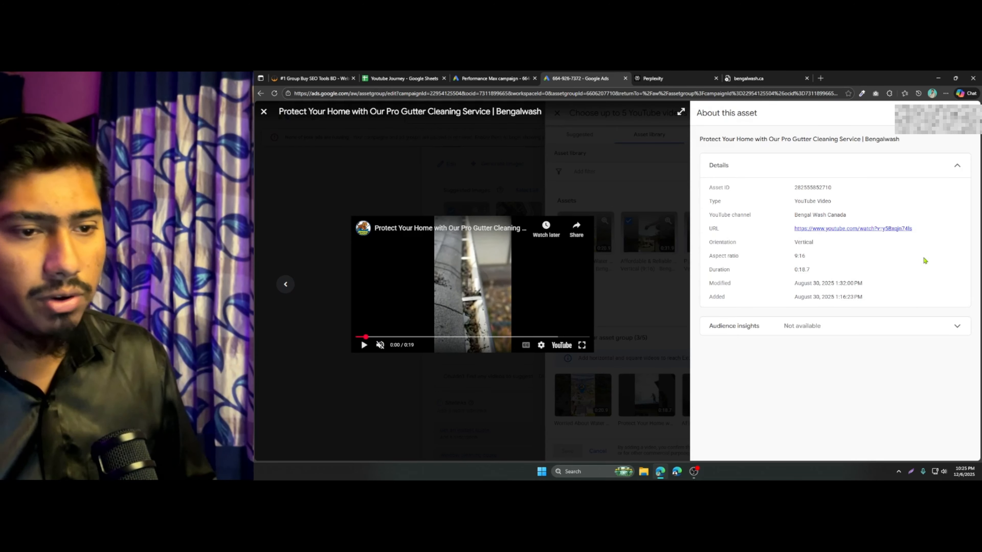
{"action": "left_click_drag", "start_coordinate": [915, 229], "coordinate": [795, 231]}
{"action": "key", "text": "ctrl+c"}
Add the pro gutter cleaning video to the new asset group by its copied YouTube link, and save the video selection.
{"action": "left_click", "coordinate": [498, 77]}
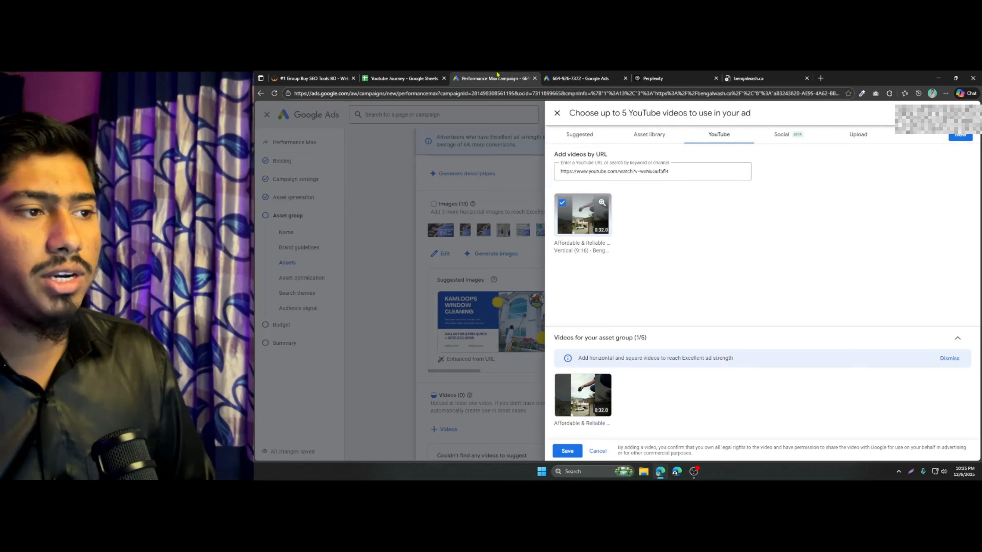
{"action": "left_click", "coordinate": [704, 171]}
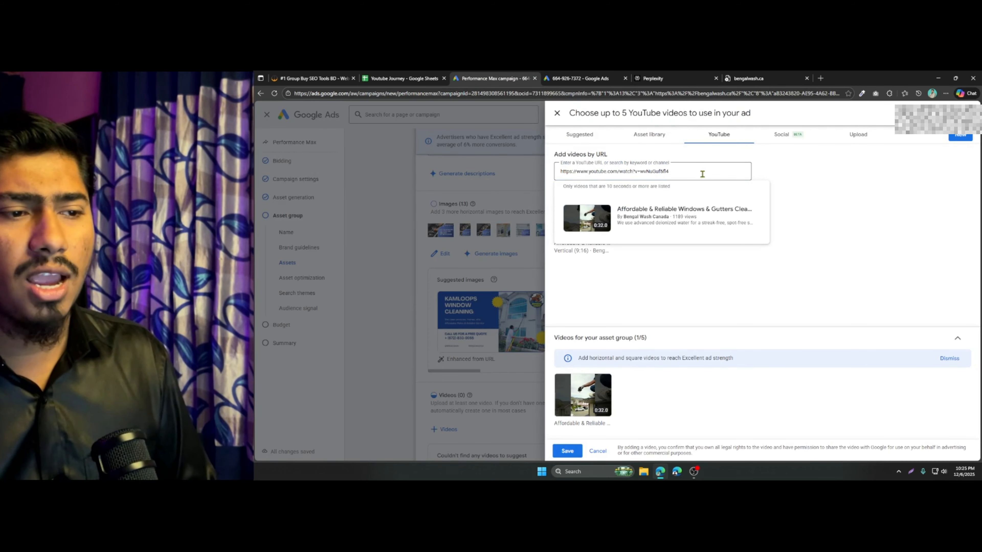
{"action": "key", "text": "ctrl+a"}
{"action": "key", "text": "ctrl+v"}
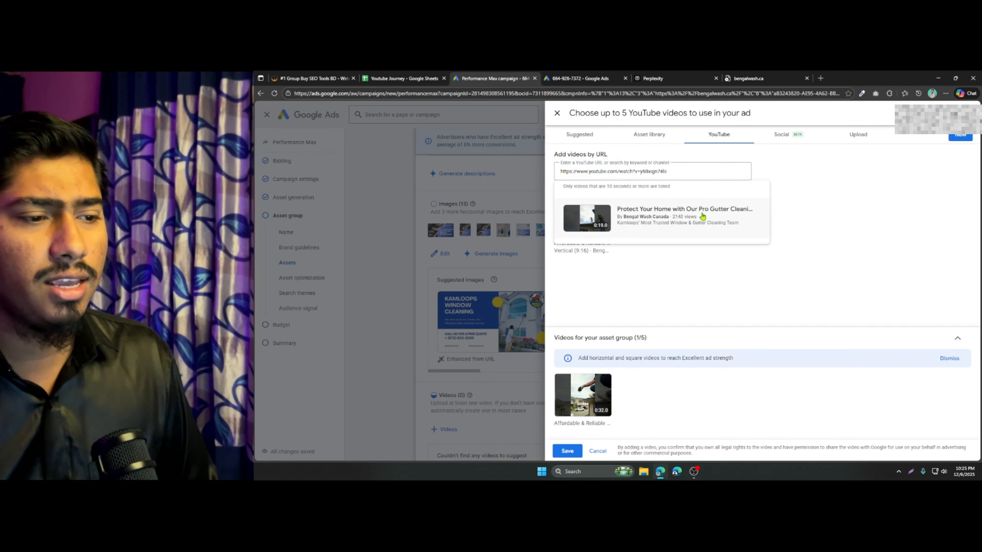
{"action": "left_click", "coordinate": [702, 215]}
{"action": "left_click", "coordinate": [567, 451]}
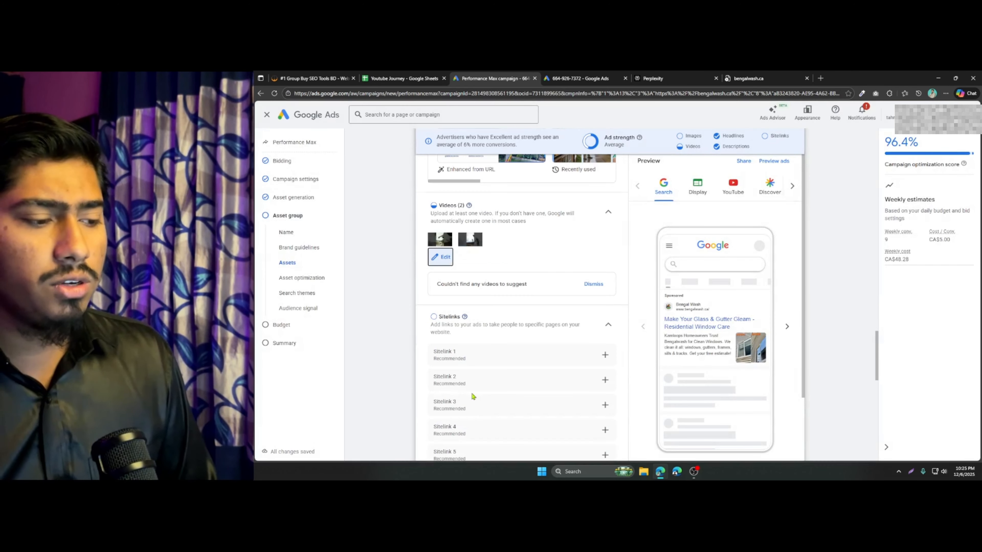
Add the About Us, Testimonials, Services and Directions sitelinks from the asset library to the campaign and save them.
{"action": "scroll", "coordinate": [472, 394], "scroll_direction": "down", "scroll_amount": 3}
{"action": "left_click", "coordinate": [450, 381]}
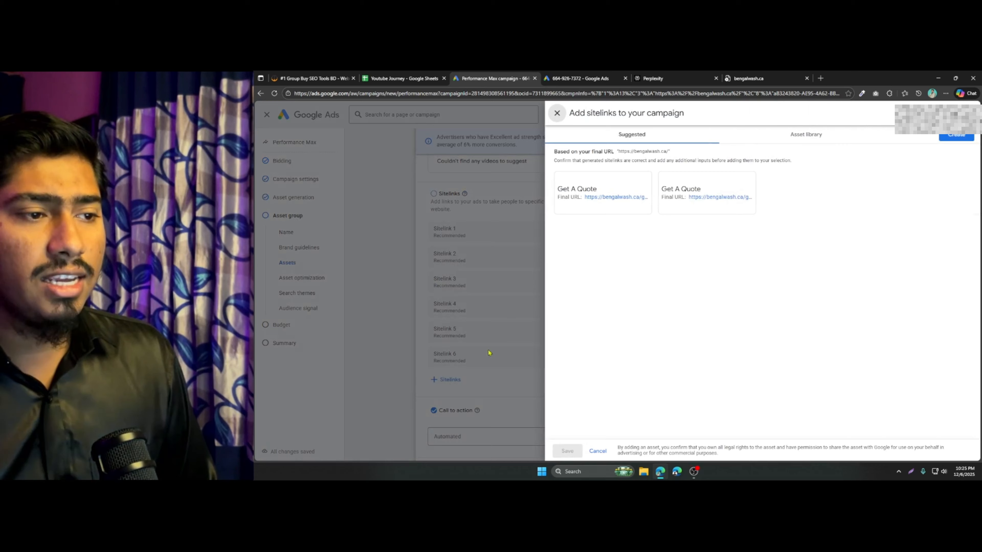
{"action": "left_click", "coordinate": [790, 134]}
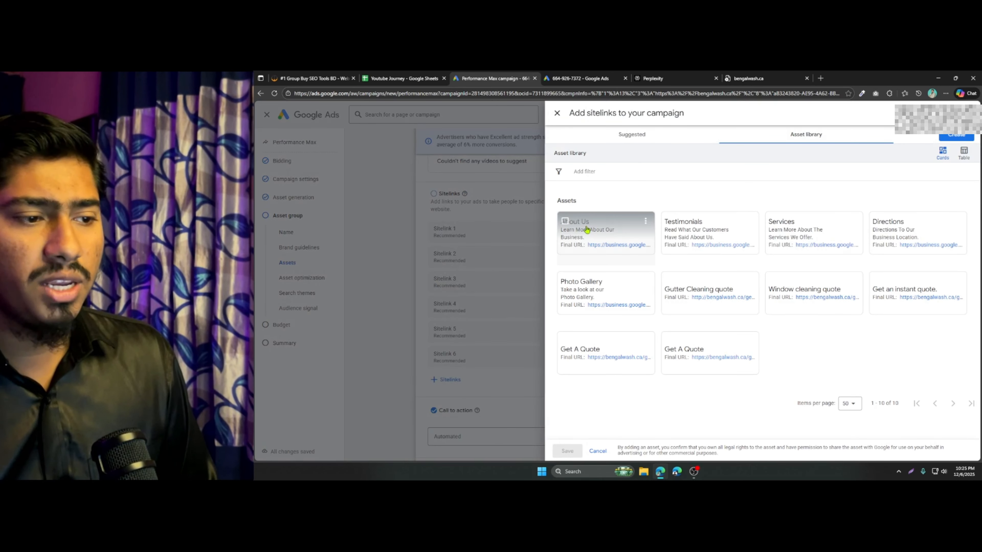
{"action": "left_click", "coordinate": [565, 222]}
{"action": "left_click", "coordinate": [669, 222]}
{"action": "left_click", "coordinate": [774, 222]}
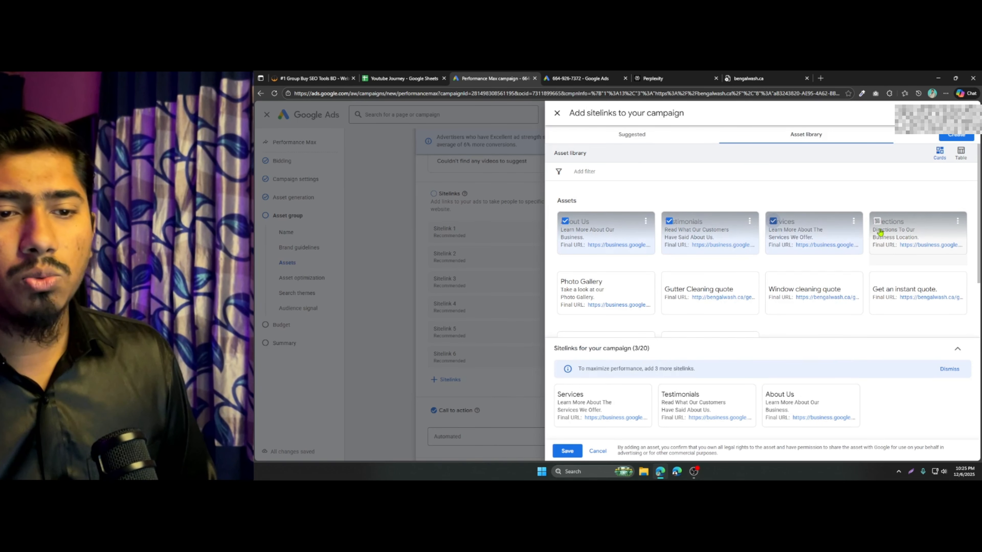
{"action": "left_click", "coordinate": [877, 222]}
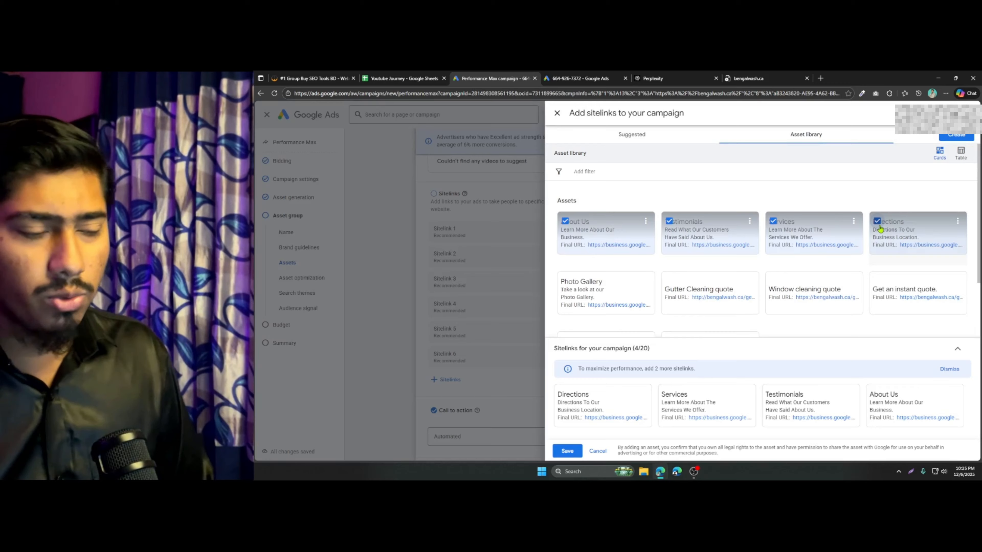
{"action": "left_click", "coordinate": [567, 451]}
{"action": "scroll", "coordinate": [583, 350], "scroll_direction": "up", "scroll_amount": 3}
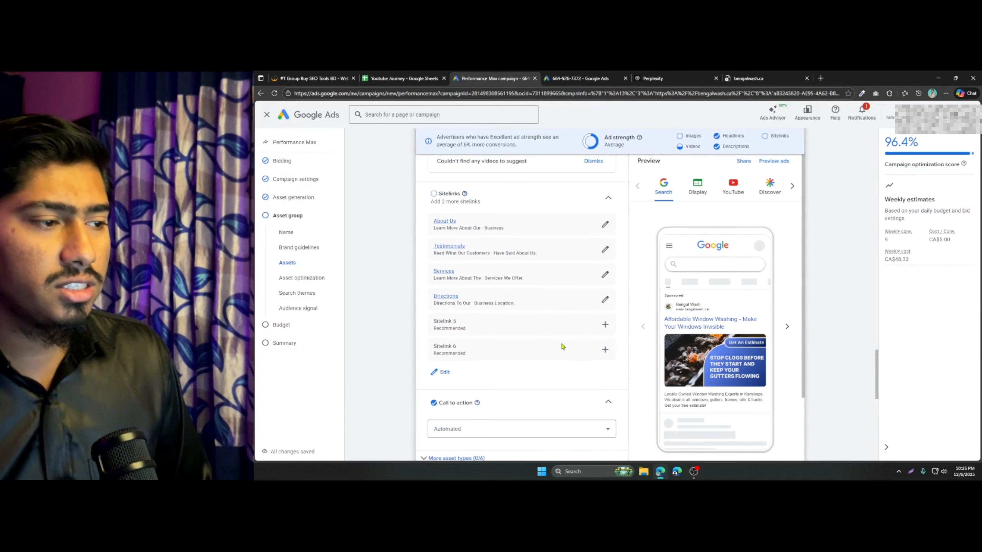
Check the call to action in the existing asset group and set the new asset group's call to action to Get quote.
{"action": "scroll", "coordinate": [489, 301], "scroll_direction": "down", "scroll_amount": 2}
{"action": "left_click", "coordinate": [521, 362]}
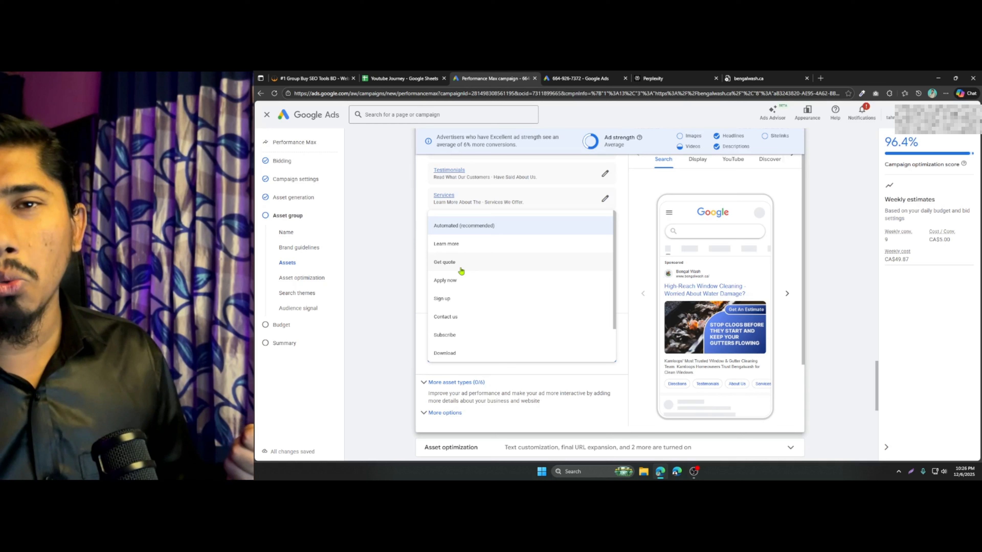
{"action": "key", "text": "ctrl+Tab"}
{"action": "left_click", "coordinate": [496, 370]}
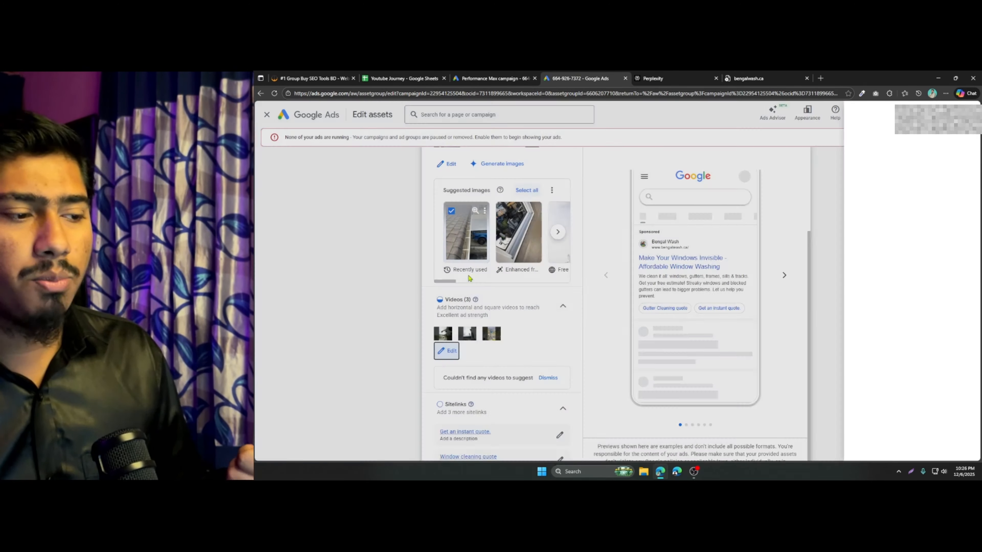
{"action": "scroll", "coordinate": [392, 361], "scroll_direction": "down", "scroll_amount": 8}
{"action": "key", "text": "ctrl+shift+Tab"}
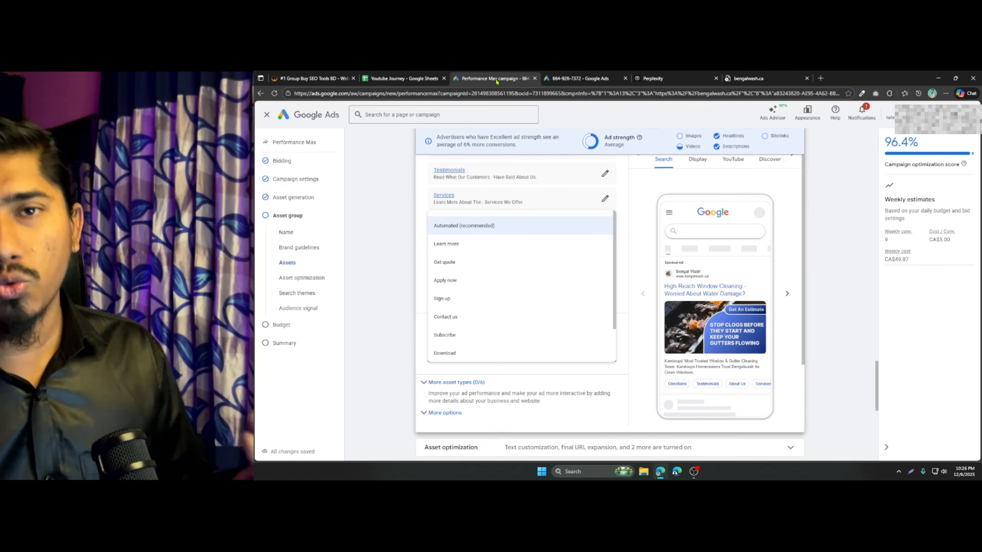
{"action": "left_click", "coordinate": [469, 264]}
Open the full ad previews and look through the mobile ad formats across all channels.
{"action": "scroll", "coordinate": [789, 259], "scroll_direction": "up", "scroll_amount": 3}
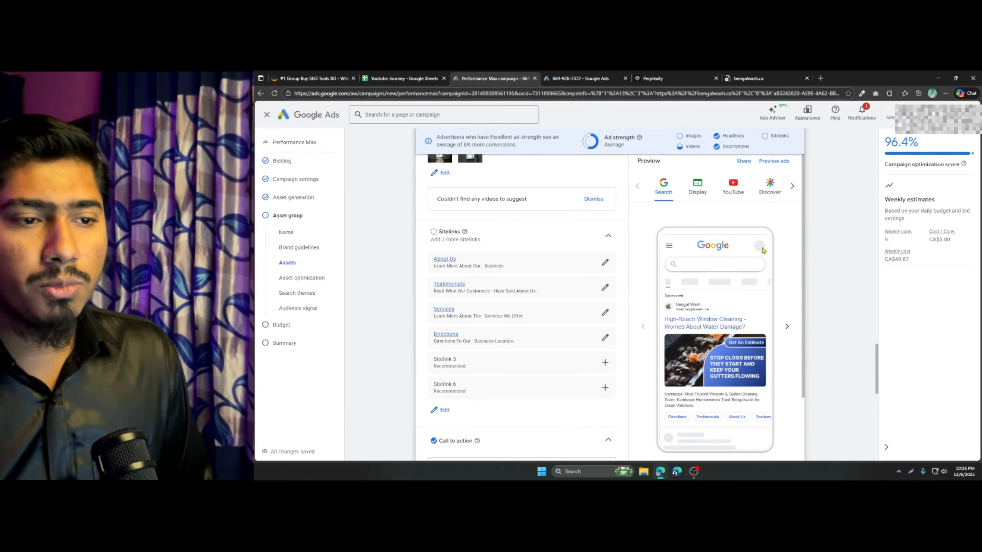
{"action": "left_click", "coordinate": [766, 166]}
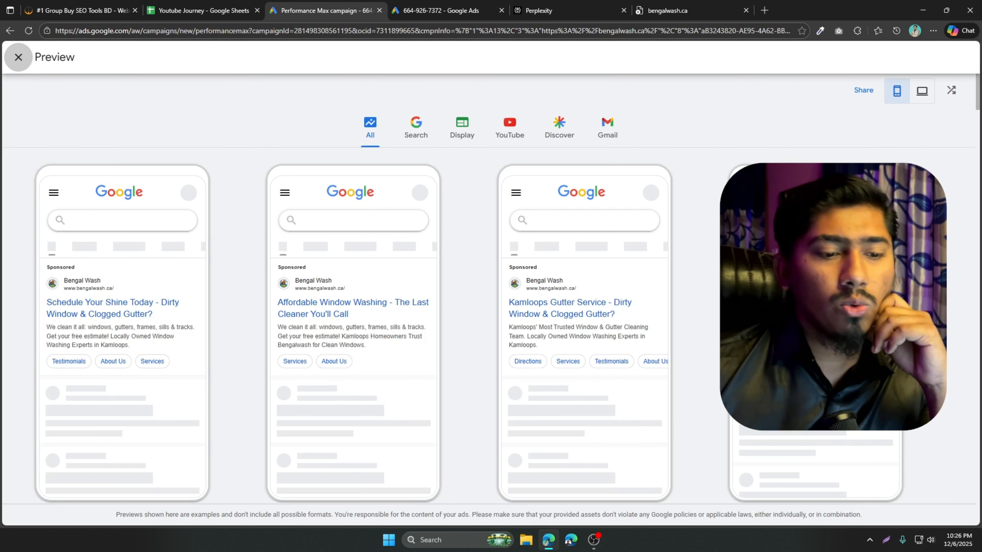
{"action": "scroll", "coordinate": [638, 335], "scroll_direction": "down", "scroll_amount": 5}
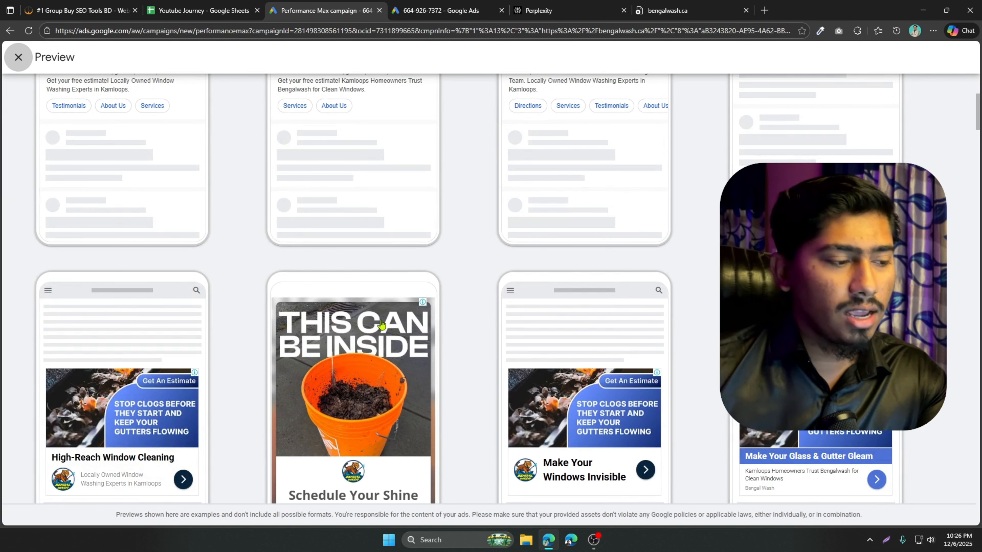
{"action": "scroll", "coordinate": [492, 248], "scroll_direction": "down", "scroll_amount": 4}
{"action": "scroll", "coordinate": [490, 294], "scroll_direction": "up", "scroll_amount": 2}
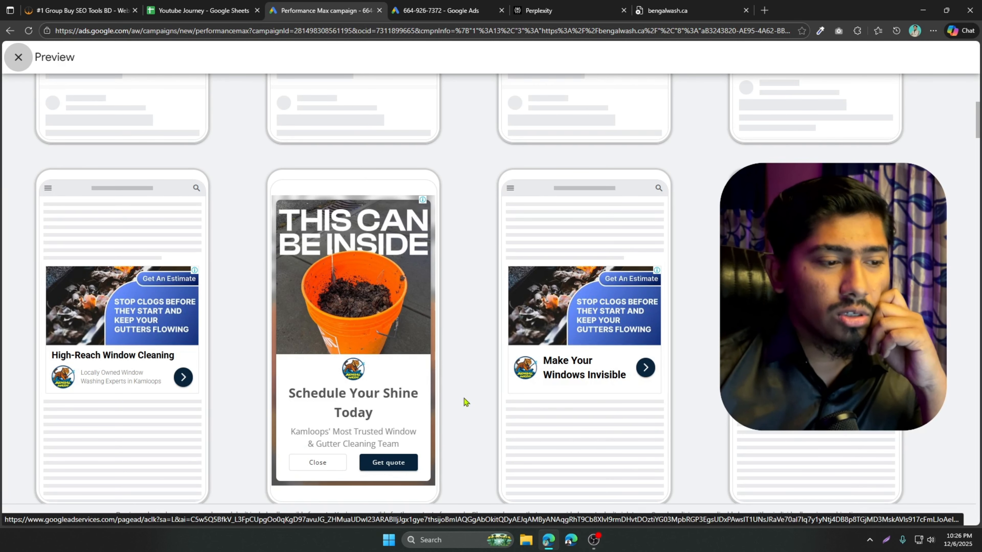
{"action": "scroll", "coordinate": [466, 402], "scroll_direction": "down", "scroll_amount": 5}
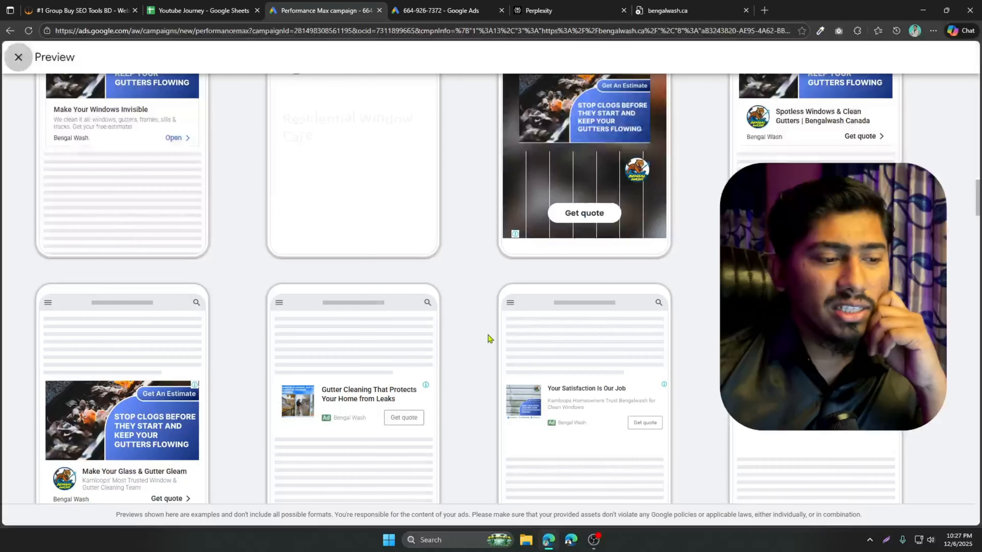
{"action": "scroll", "coordinate": [488, 339], "scroll_direction": "down", "scroll_amount": 4}
{"action": "scroll", "coordinate": [484, 273], "scroll_direction": "up", "scroll_amount": 10}
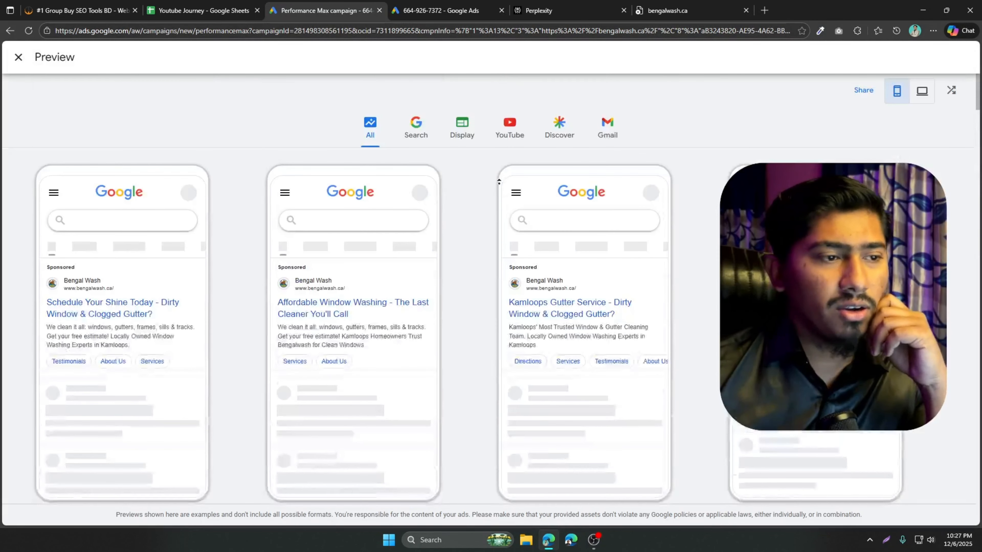
Review the YouTube ad previews, play the gutter cleaning Shorts ad, and close the preview.
{"action": "left_click", "coordinate": [509, 128]}
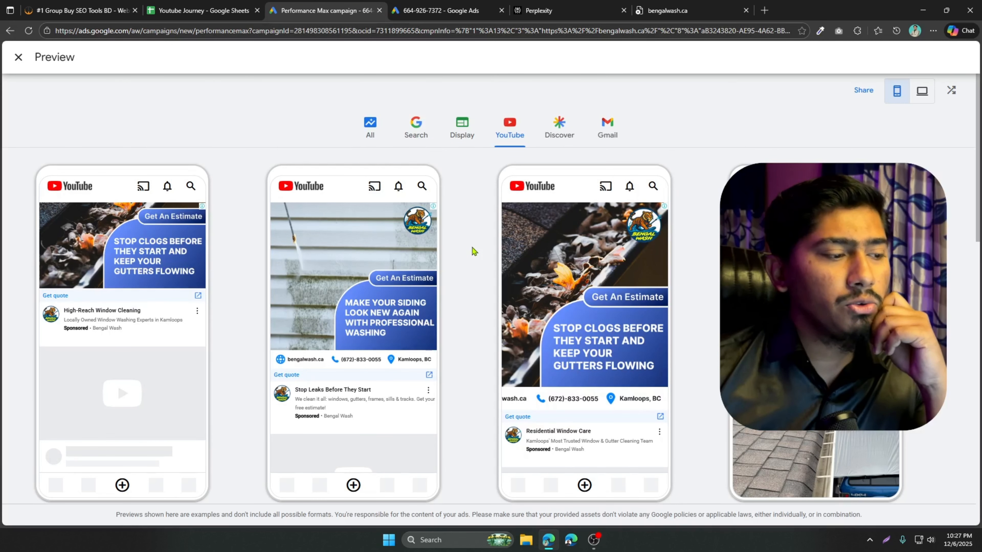
{"action": "scroll", "coordinate": [474, 251], "scroll_direction": "down", "scroll_amount": 10}
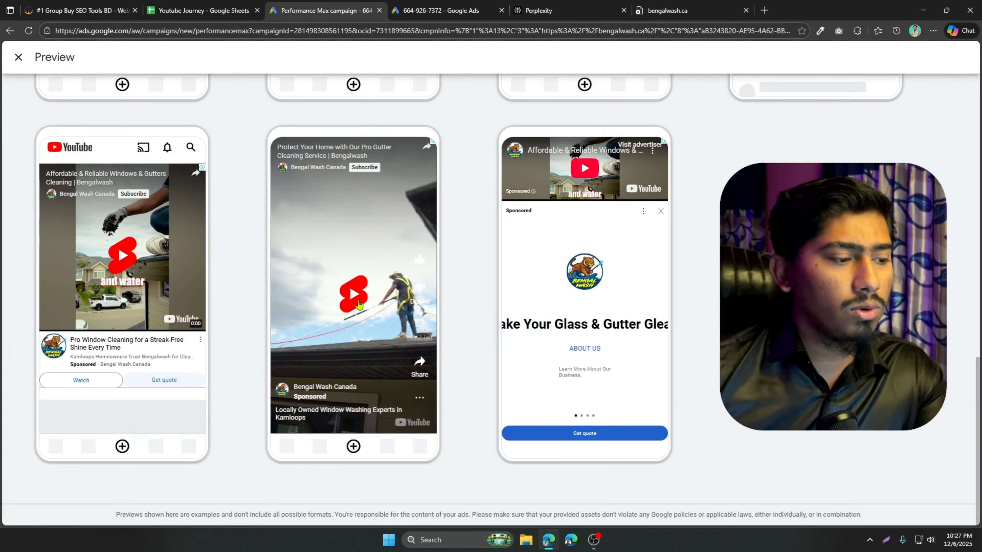
{"action": "left_click", "coordinate": [358, 304]}
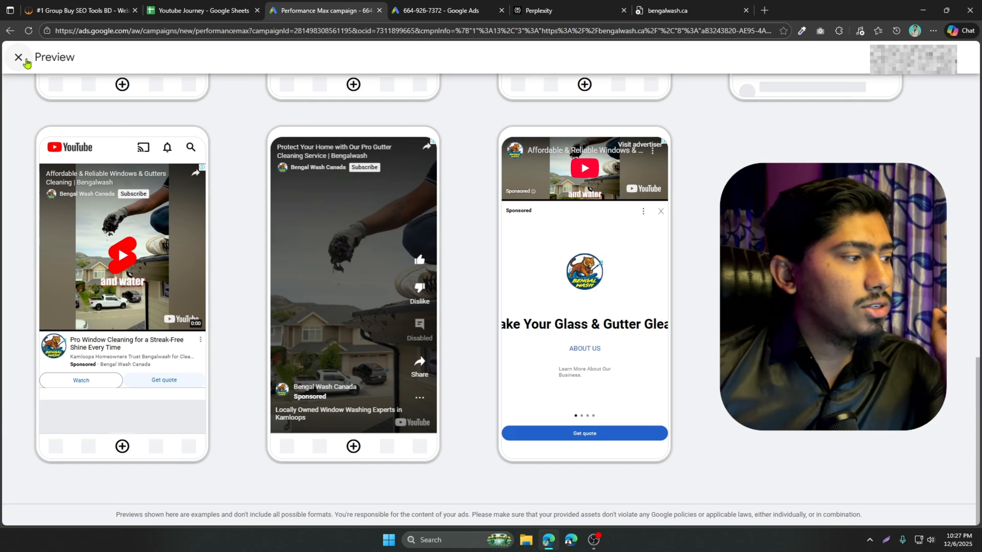
{"action": "left_click", "coordinate": [18, 57]}
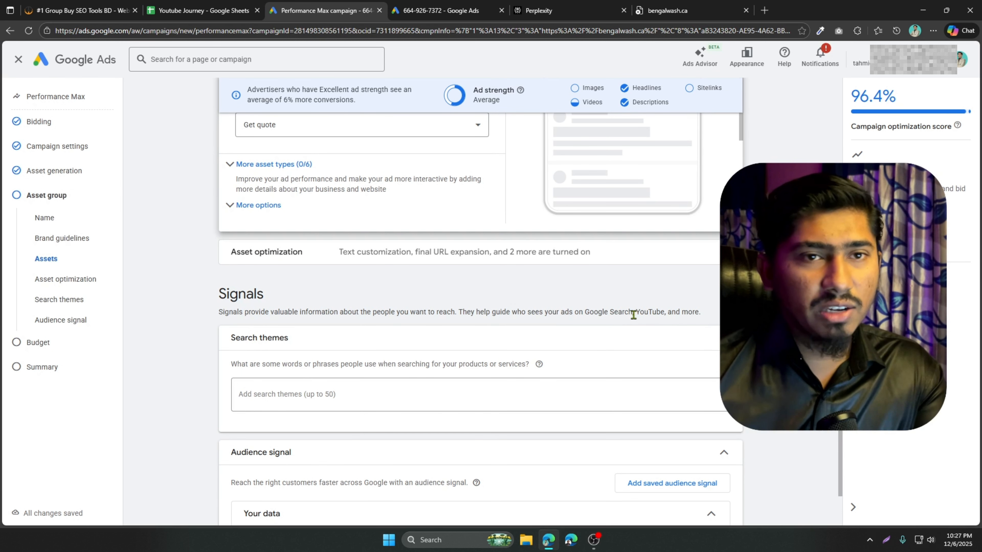
Go to the new asset group's search themes and leave the existing asset group's asset editor without saving.
{"action": "scroll", "coordinate": [232, 256], "scroll_direction": "down", "scroll_amount": 4}
{"action": "left_click", "coordinate": [267, 242]}
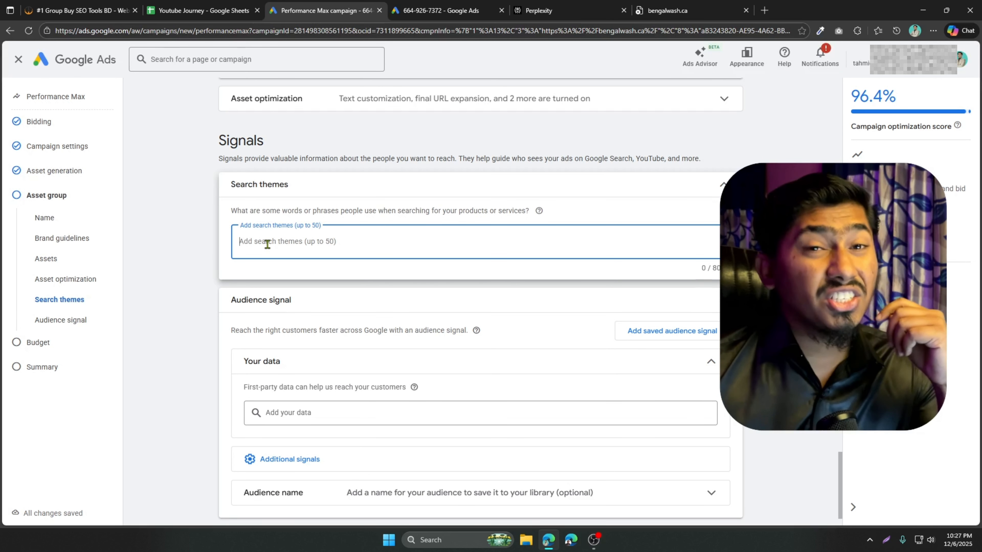
{"action": "key", "text": "ctrl+Tab"}
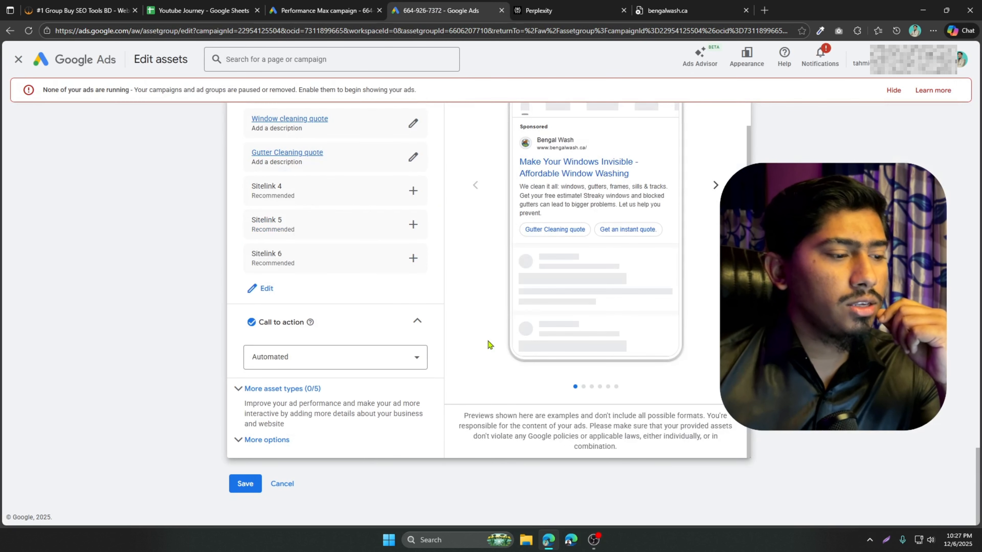
{"action": "left_click", "coordinate": [20, 58]}
{"action": "left_click", "coordinate": [272, 6]}
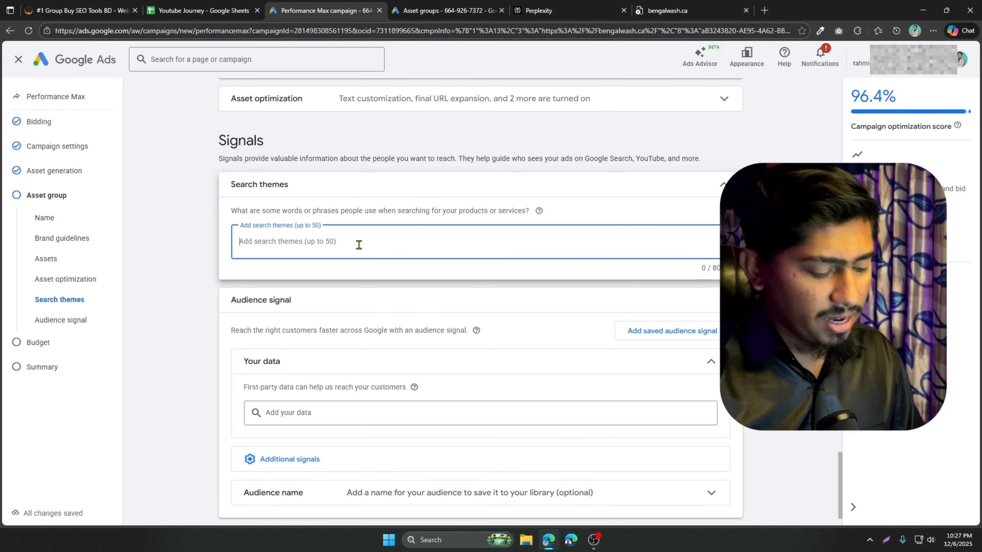
Add the search themes "window cleaning", "cleaning window" and "gutter cleaning" to the asset group.
{"action": "type", "text": "window cleaning"}
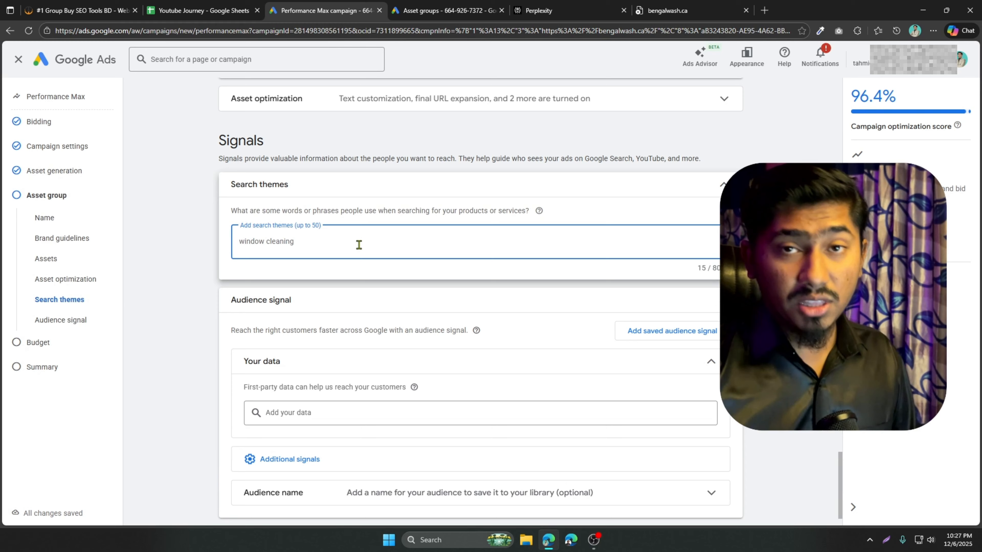
{"action": "key", "text": "Return"}
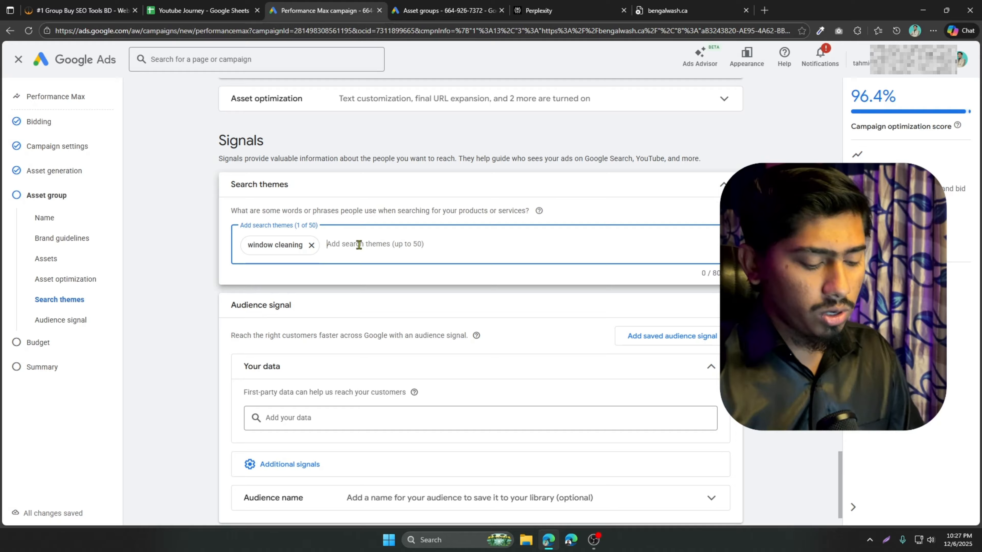
{"action": "type", "text": "cleanin"}
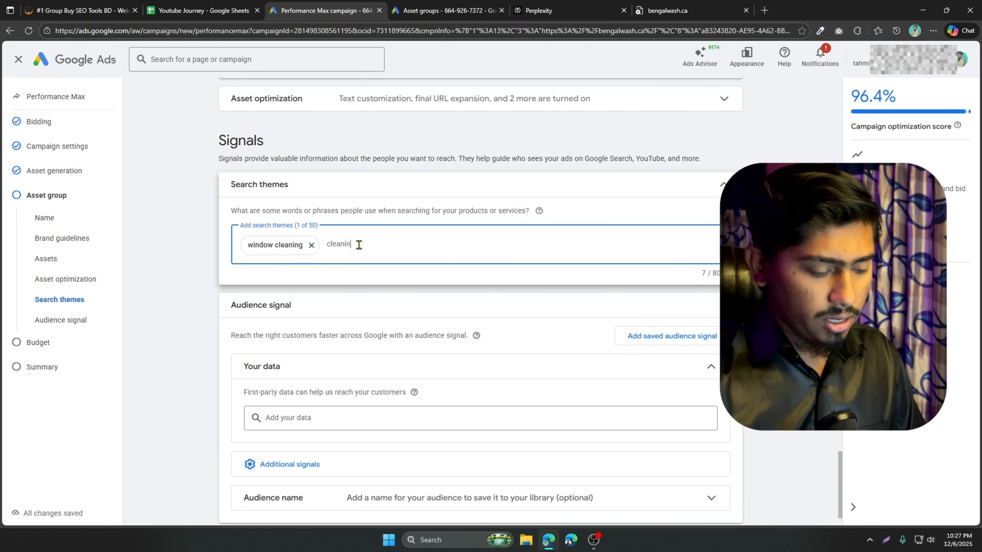
{"action": "type", "text": "g window"}
{"action": "key", "text": "Return"}
{"action": "type", "text": "g"}
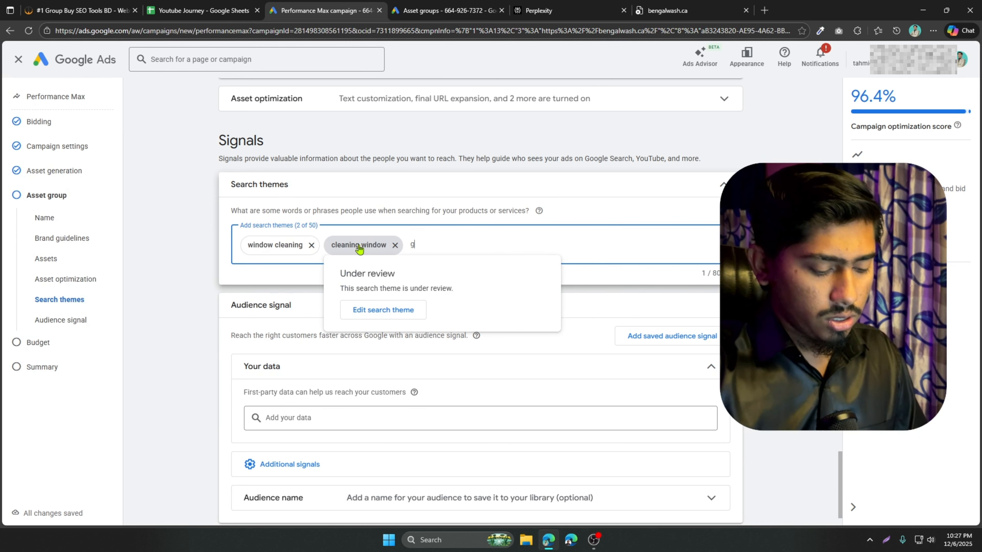
{"action": "type", "text": "utter clea"}
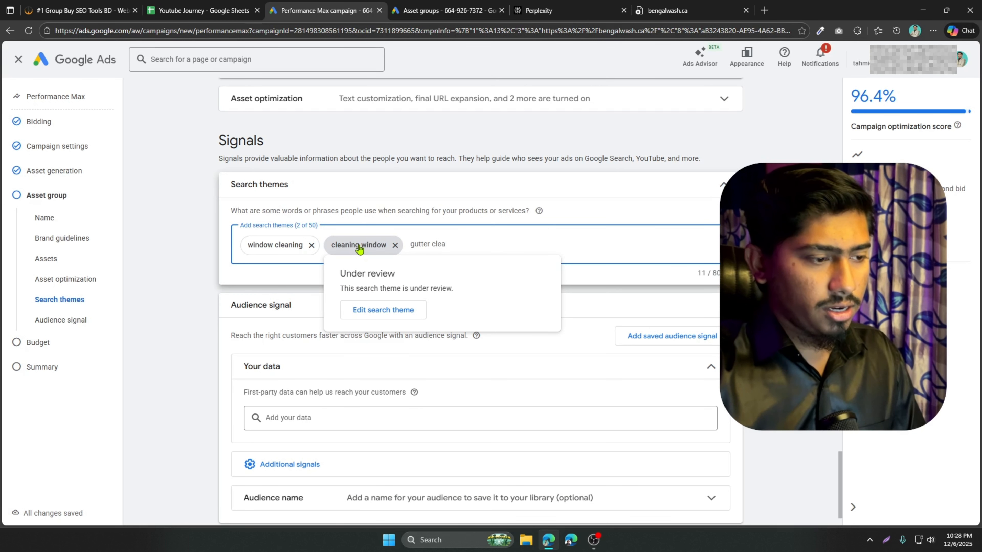
{"action": "type", "text": "ning"}
{"action": "key", "text": "Return"}
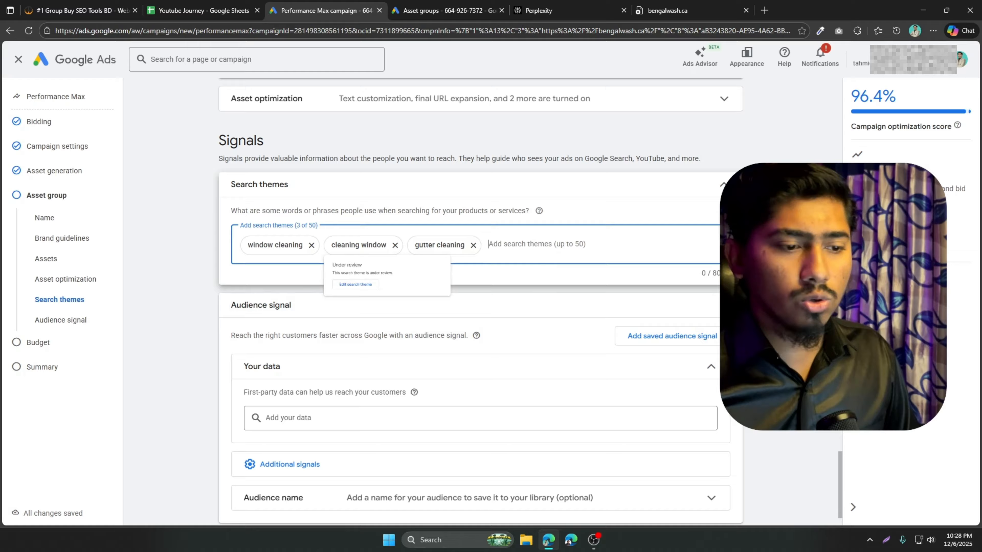
Add the saved audience signal "Competitor + Keyword + GA4" to the asset group and continue to the budget.
{"action": "scroll", "coordinate": [616, 322], "scroll_direction": "down", "scroll_amount": 2}
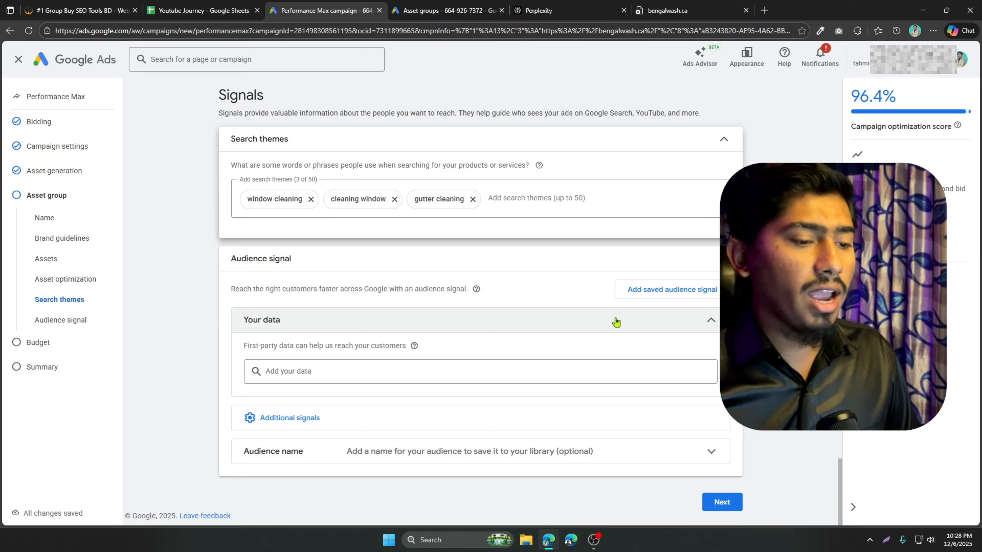
{"action": "left_click", "coordinate": [673, 295]}
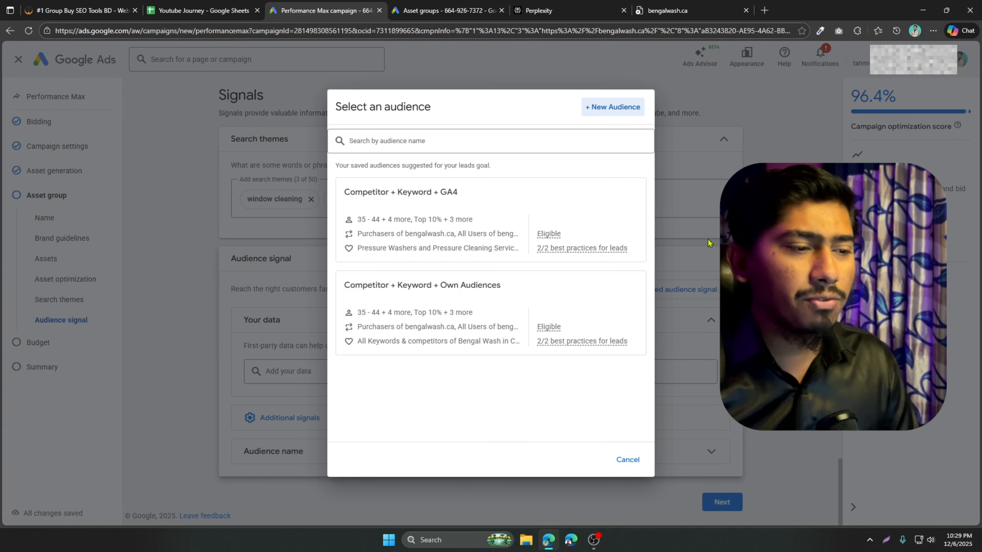
{"action": "left_click", "coordinate": [450, 235]}
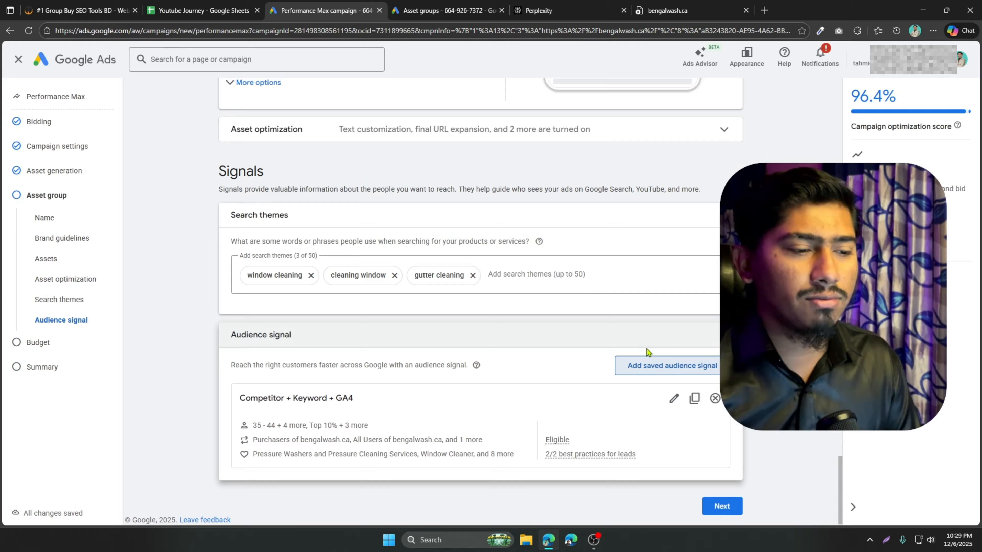
{"action": "left_click", "coordinate": [722, 502]}
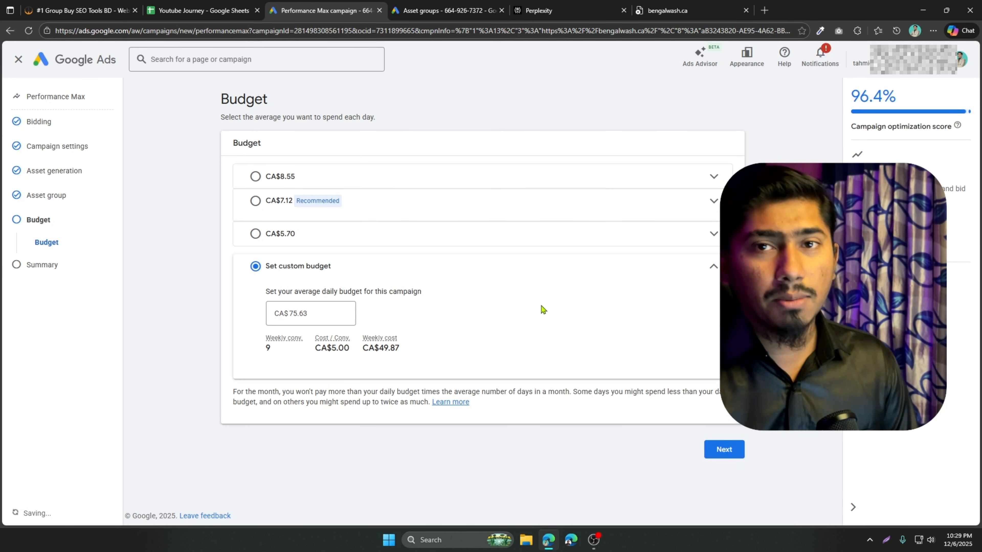
Accept the custom daily budget of CA$75.63, continue to the campaign summary and skip the identity confirmation.
{"action": "left_click", "coordinate": [726, 452]}
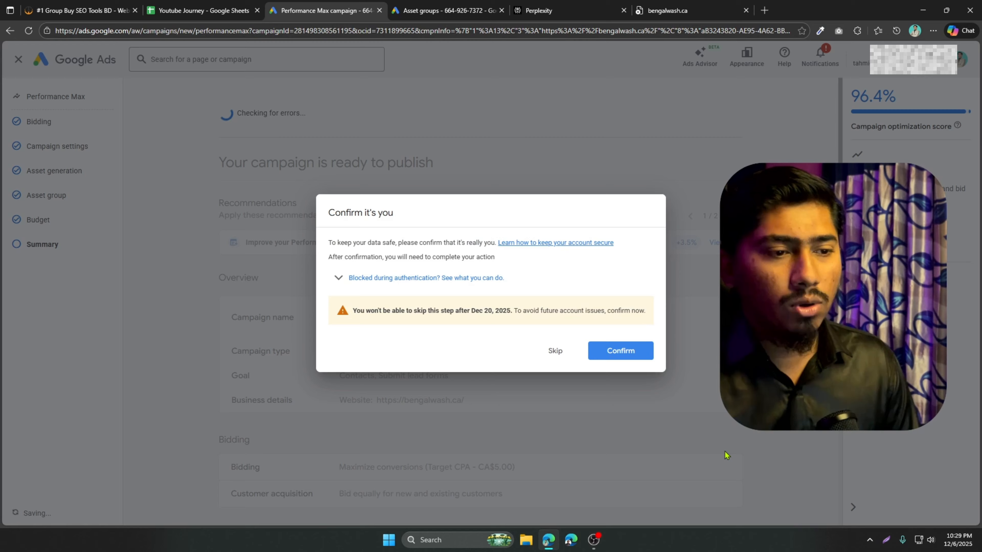
{"action": "left_click", "coordinate": [561, 352]}
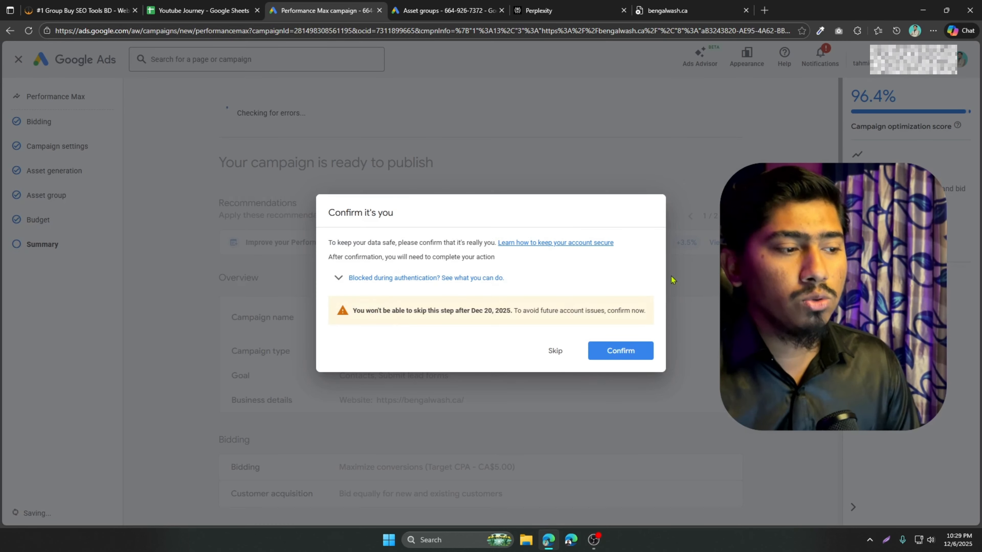
{"action": "left_click", "coordinate": [553, 352]}
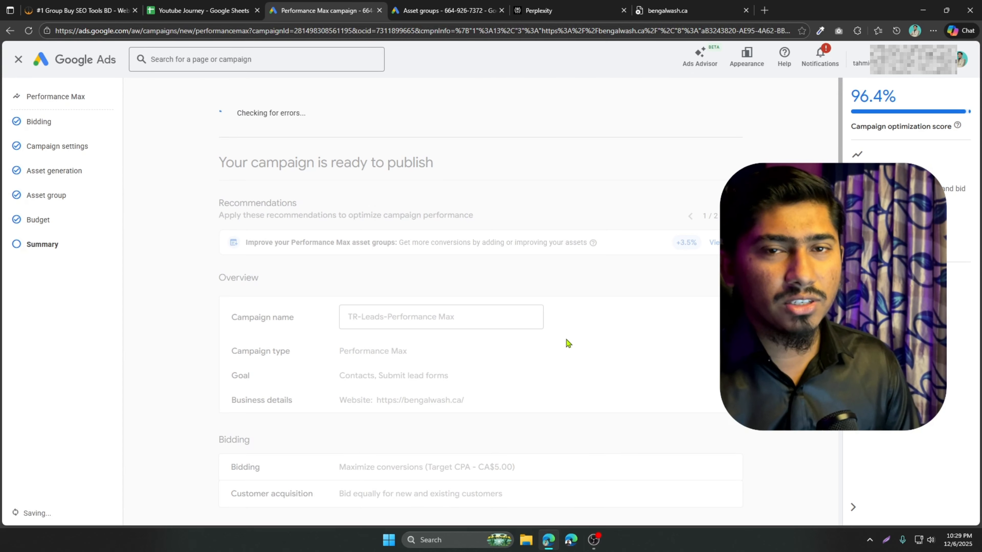
Review the campaign summary, from the overview and bidding through the campaign settings and asset group to the budget.
{"action": "scroll", "coordinate": [447, 343], "scroll_direction": "down", "scroll_amount": 5}
{"action": "scroll", "coordinate": [395, 345], "scroll_direction": "up", "scroll_amount": 5}
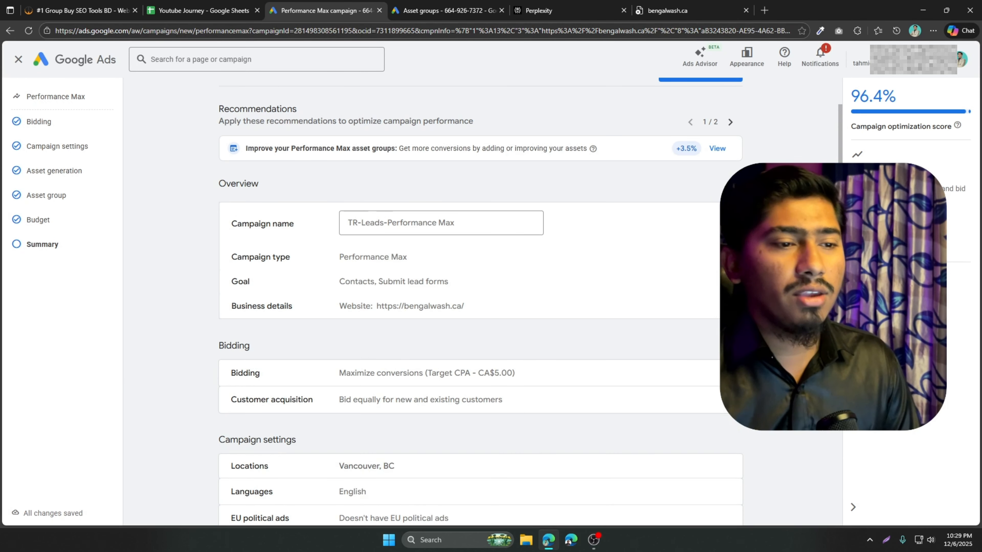
{"action": "scroll", "coordinate": [388, 326], "scroll_direction": "up", "scroll_amount": 1}
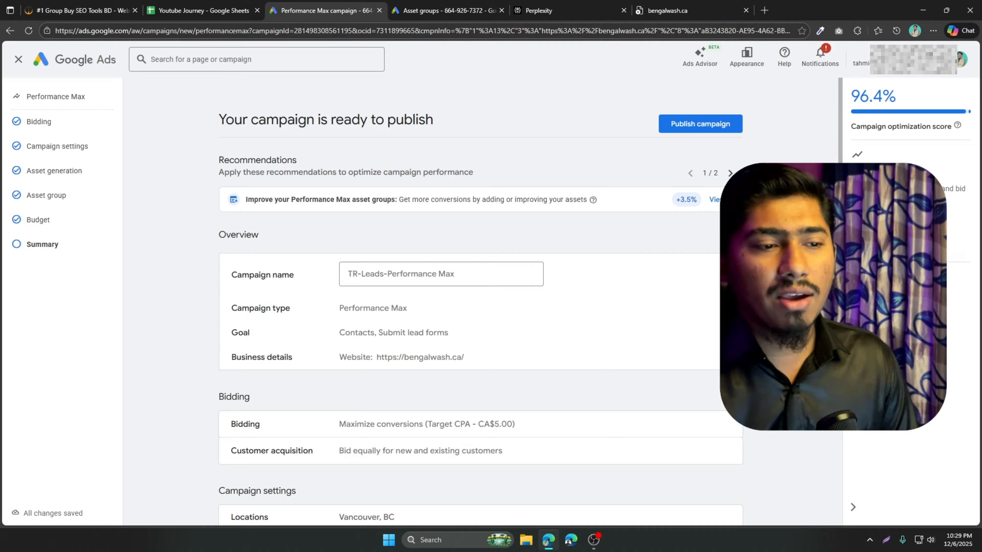
{"action": "scroll", "coordinate": [388, 326], "scroll_direction": "down", "scroll_amount": 3}
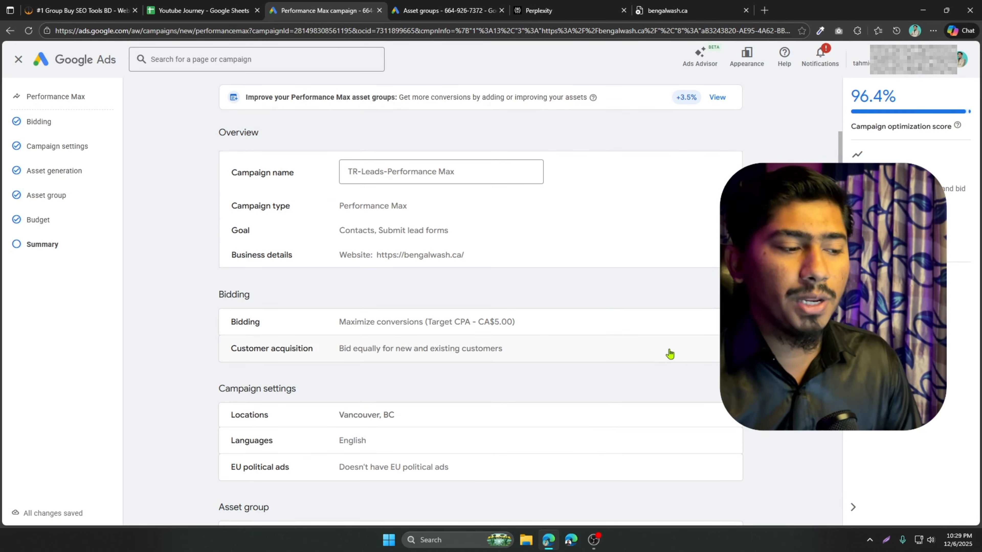
{"action": "scroll", "coordinate": [669, 352], "scroll_direction": "down", "scroll_amount": 3}
{"action": "scroll", "coordinate": [453, 321], "scroll_direction": "down", "scroll_amount": 1}
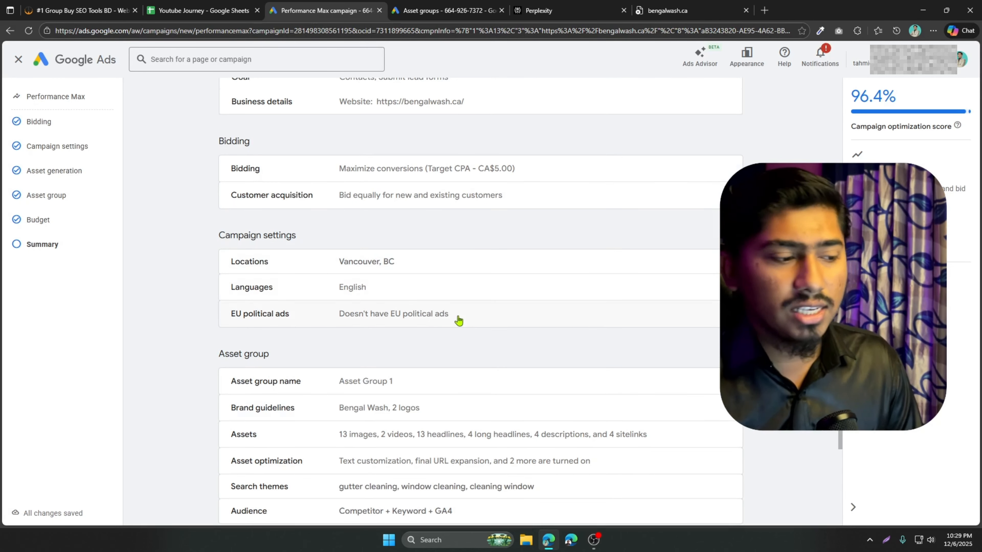
{"action": "scroll", "coordinate": [445, 402], "scroll_direction": "down", "scroll_amount": 2}
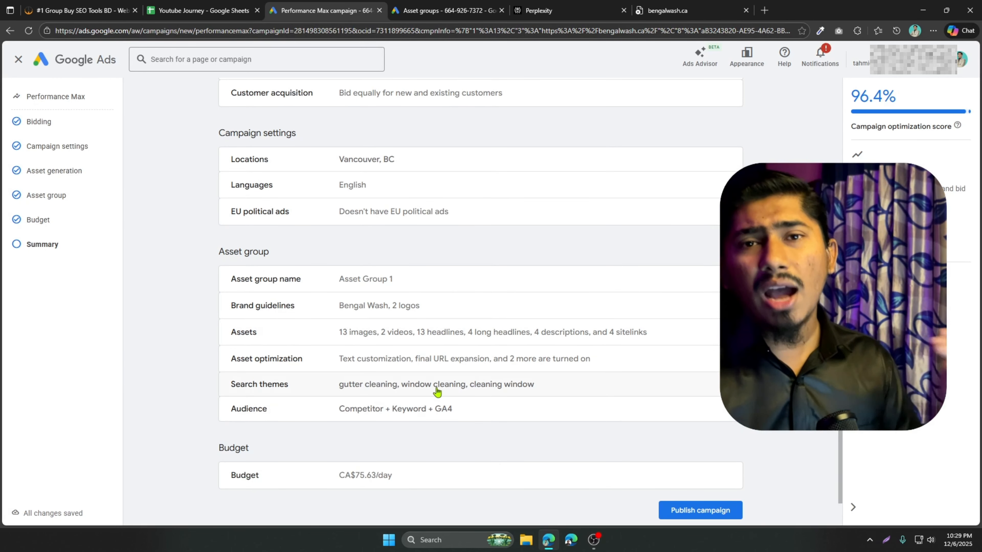